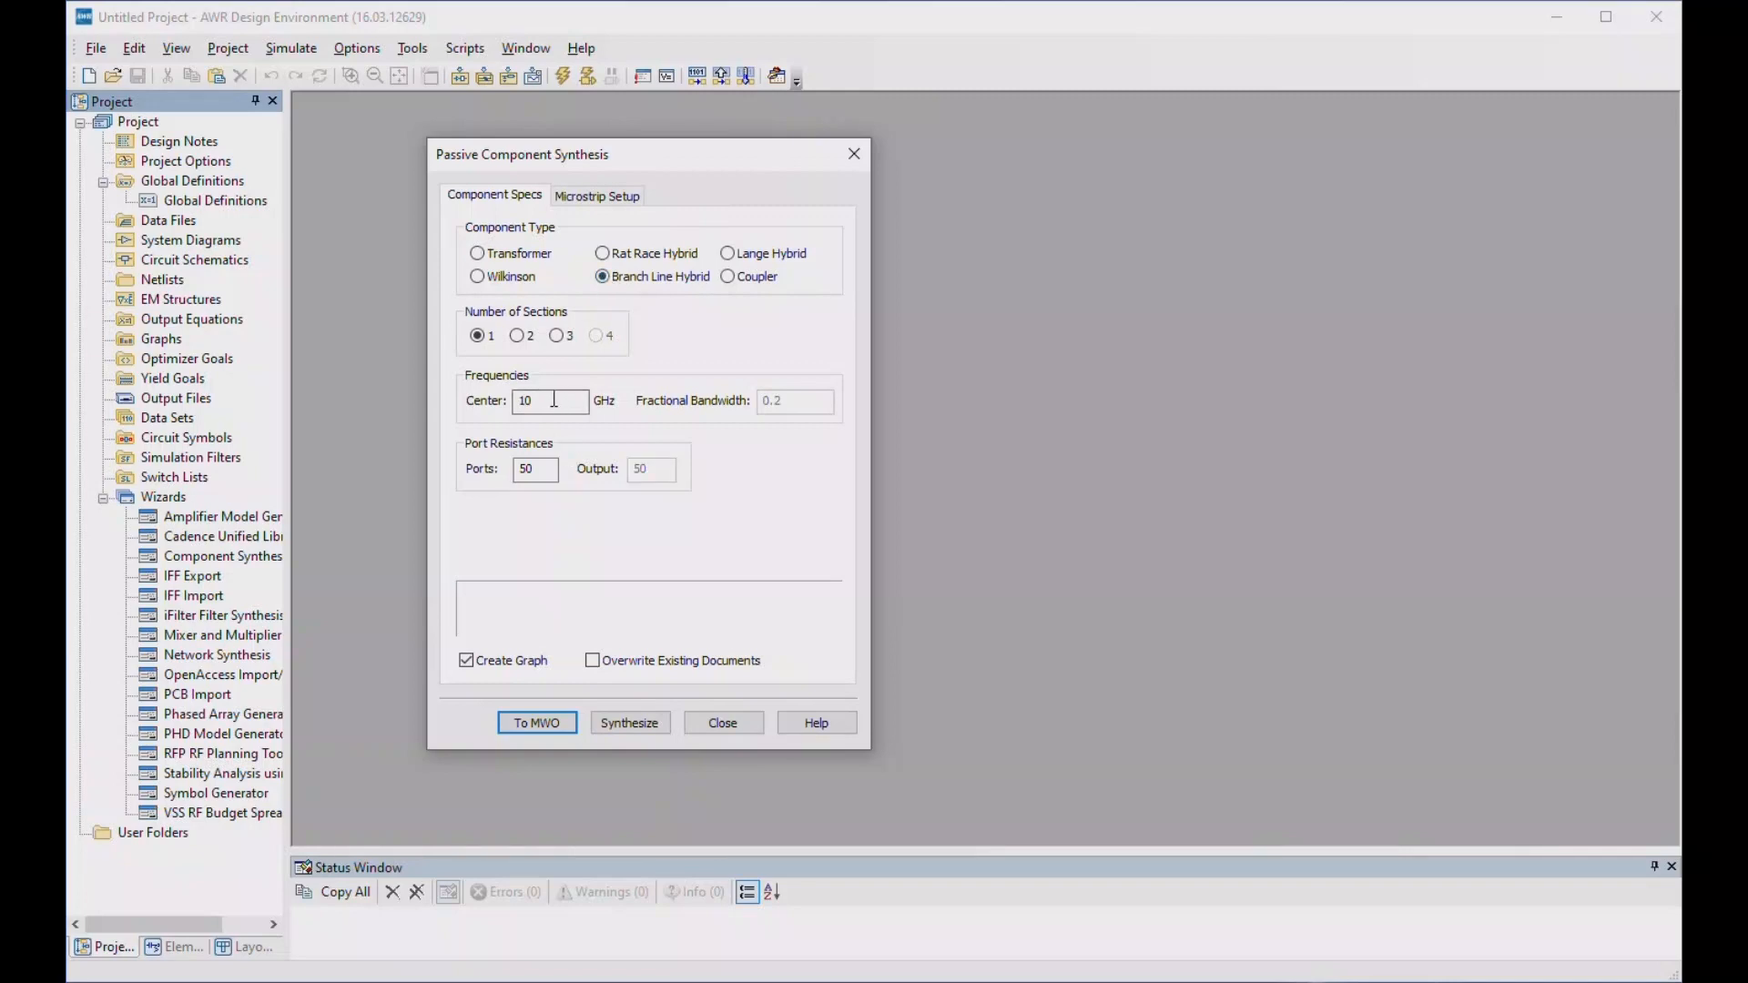
- Synthesize the single-section branch line hybrid into MWO at a 5 GHz center frequency on Duroid 5880, with length units in mils
{"action": "left_click_drag", "start_coordinate": [566, 401], "coordinate": [499, 405]}
{"action": "type", "text": "5"}
{"action": "left_click", "coordinate": [592, 199]}
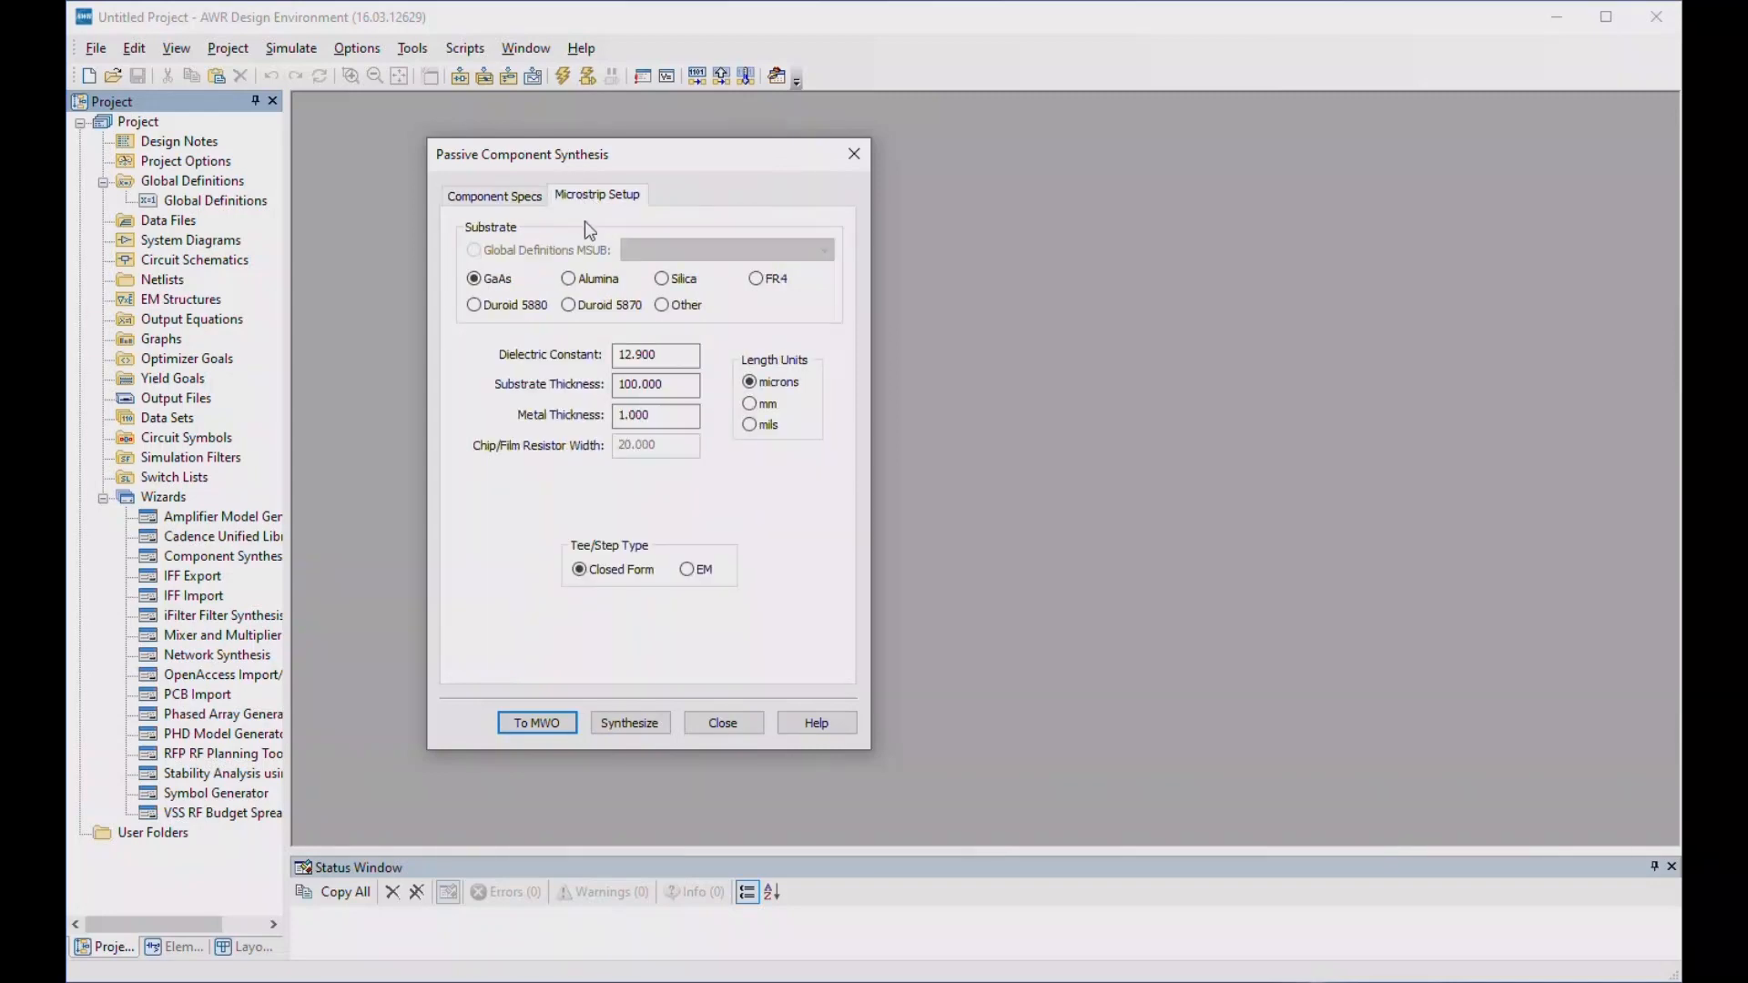
{"action": "left_click", "coordinate": [515, 306]}
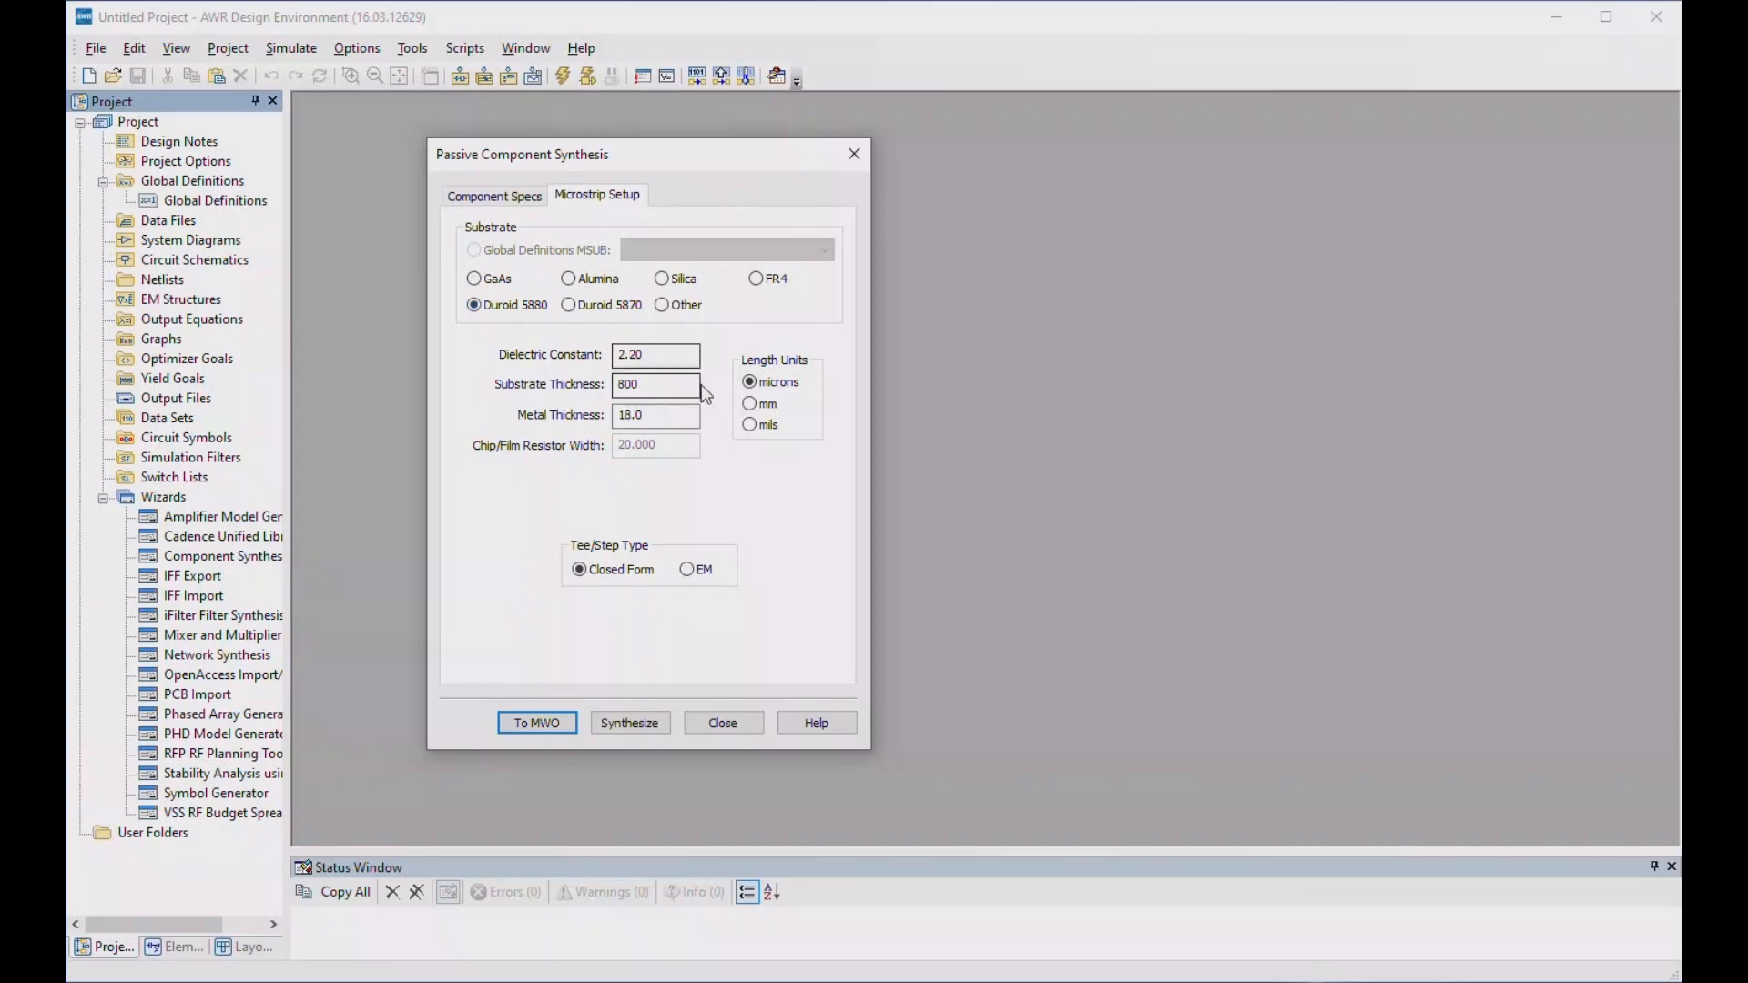
{"action": "left_click", "coordinate": [761, 426]}
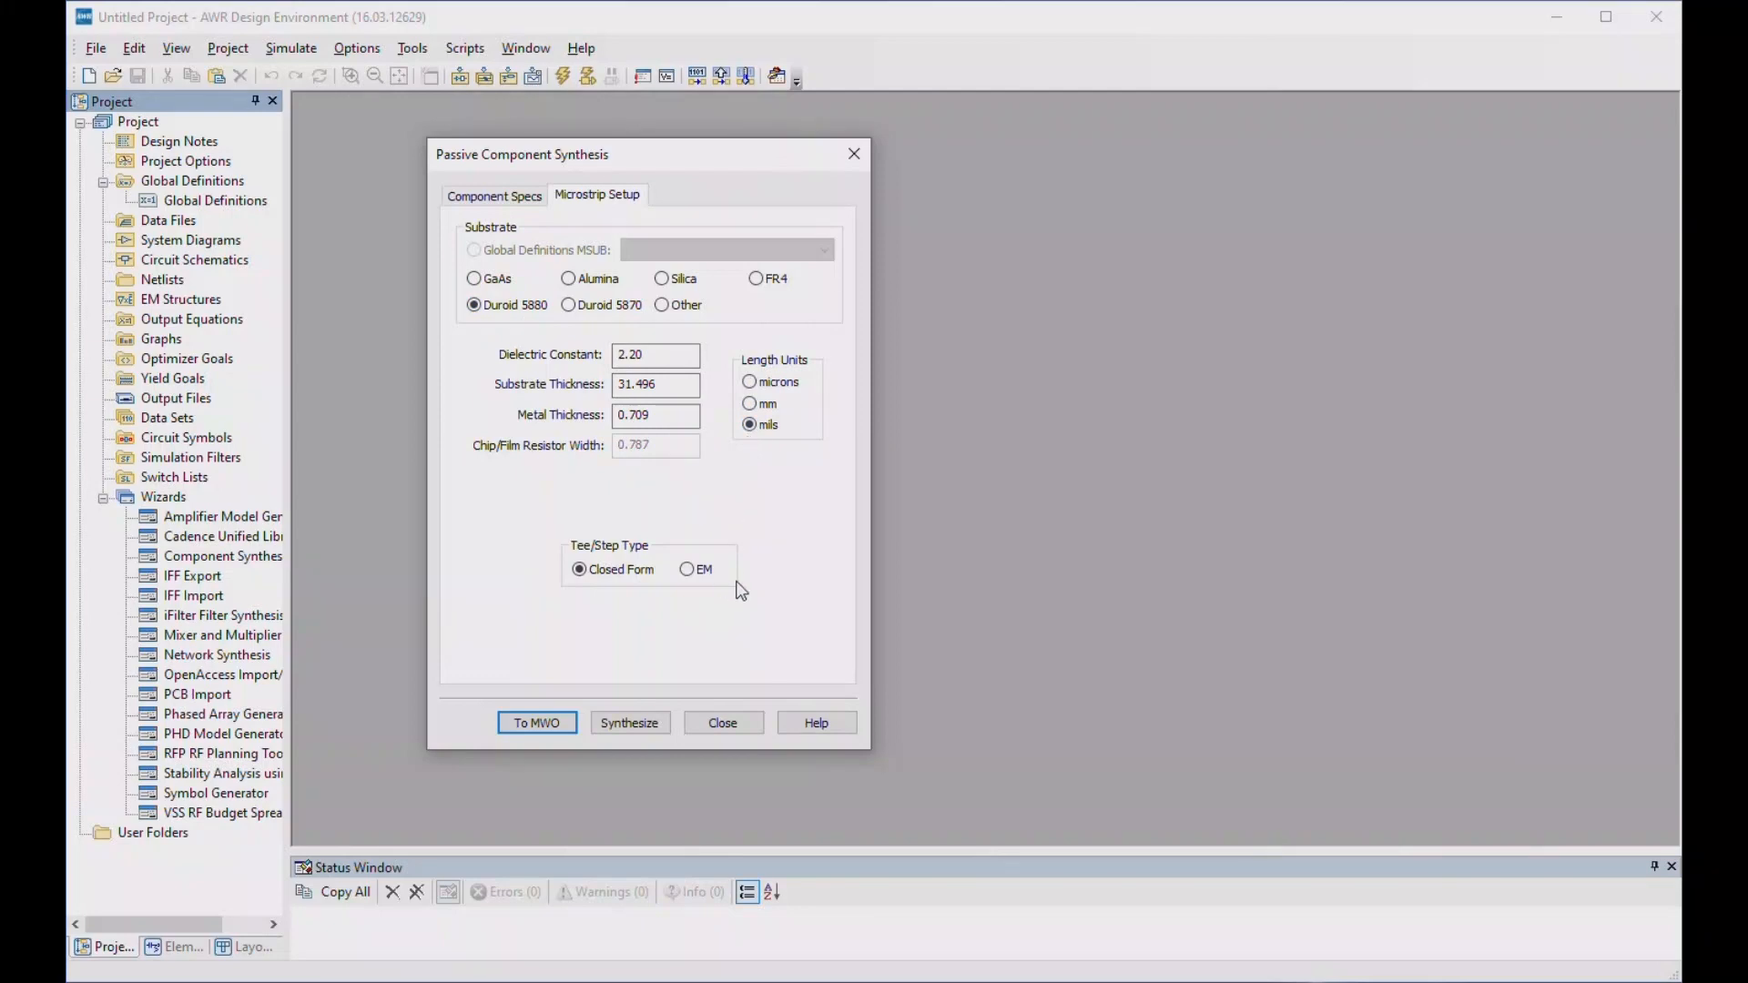
{"action": "left_click", "coordinate": [538, 723]}
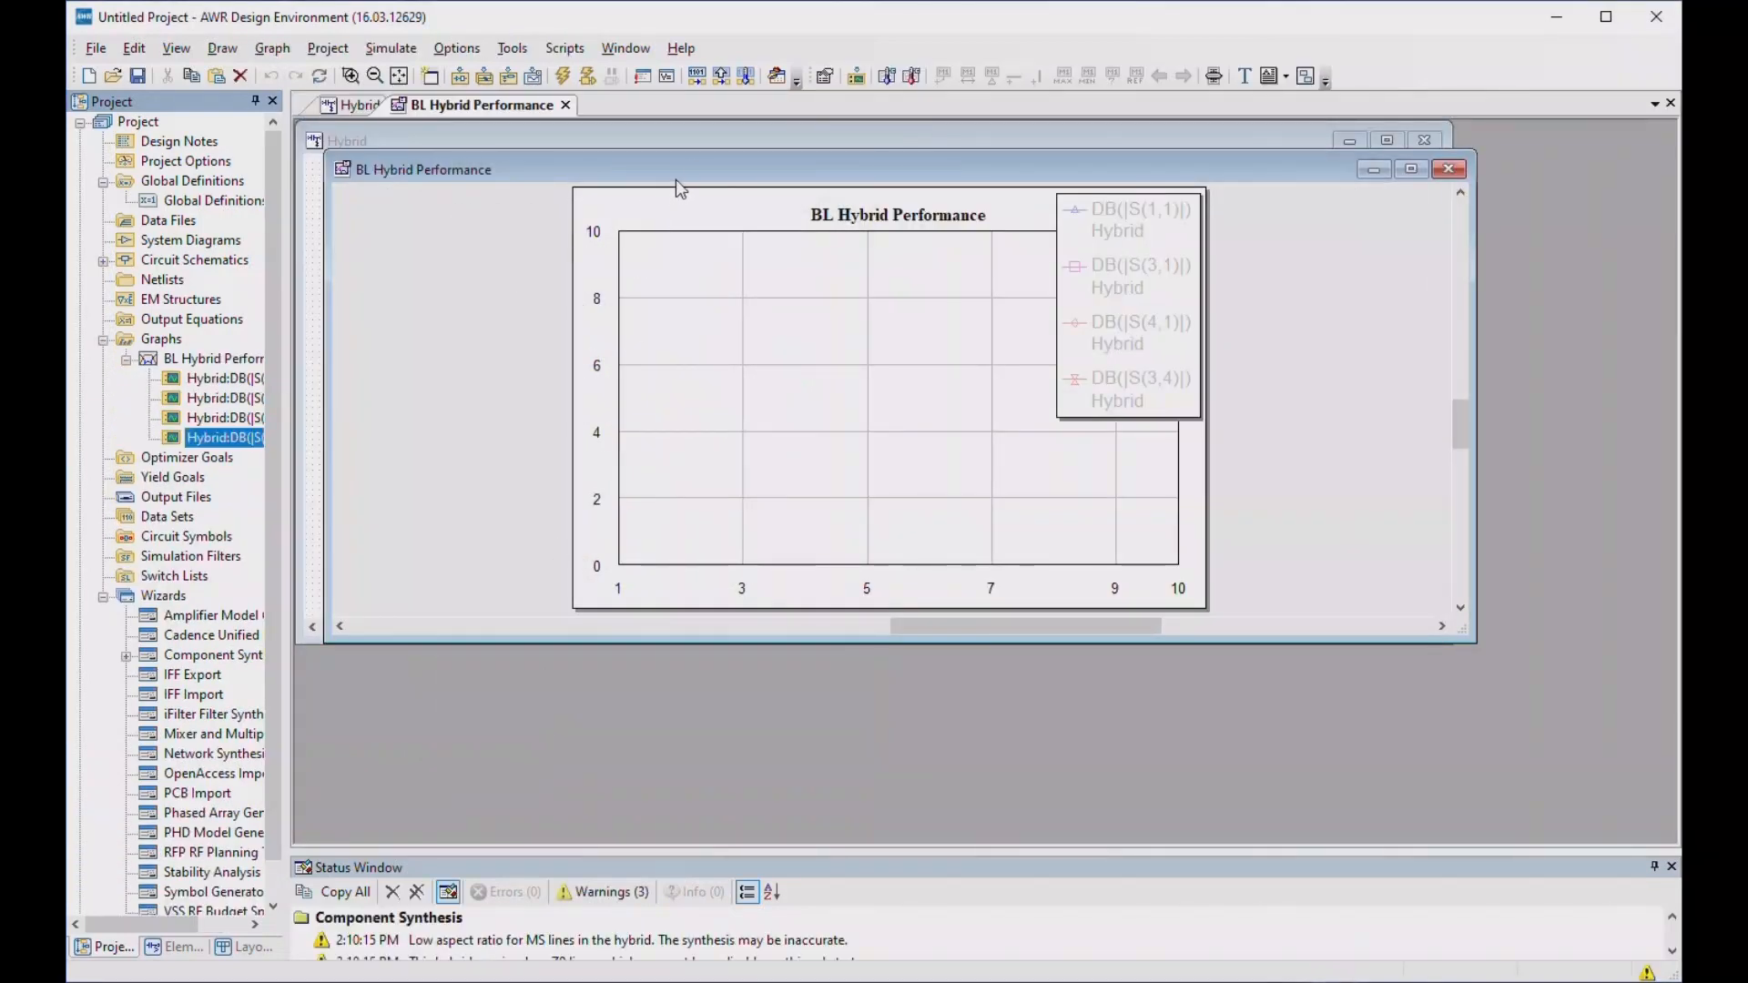
- Move the BL Hybrid Performance graph window off the Hybrid schematic and simulate the design
{"action": "left_click_drag", "start_coordinate": [698, 164], "coordinate": [866, 337]}
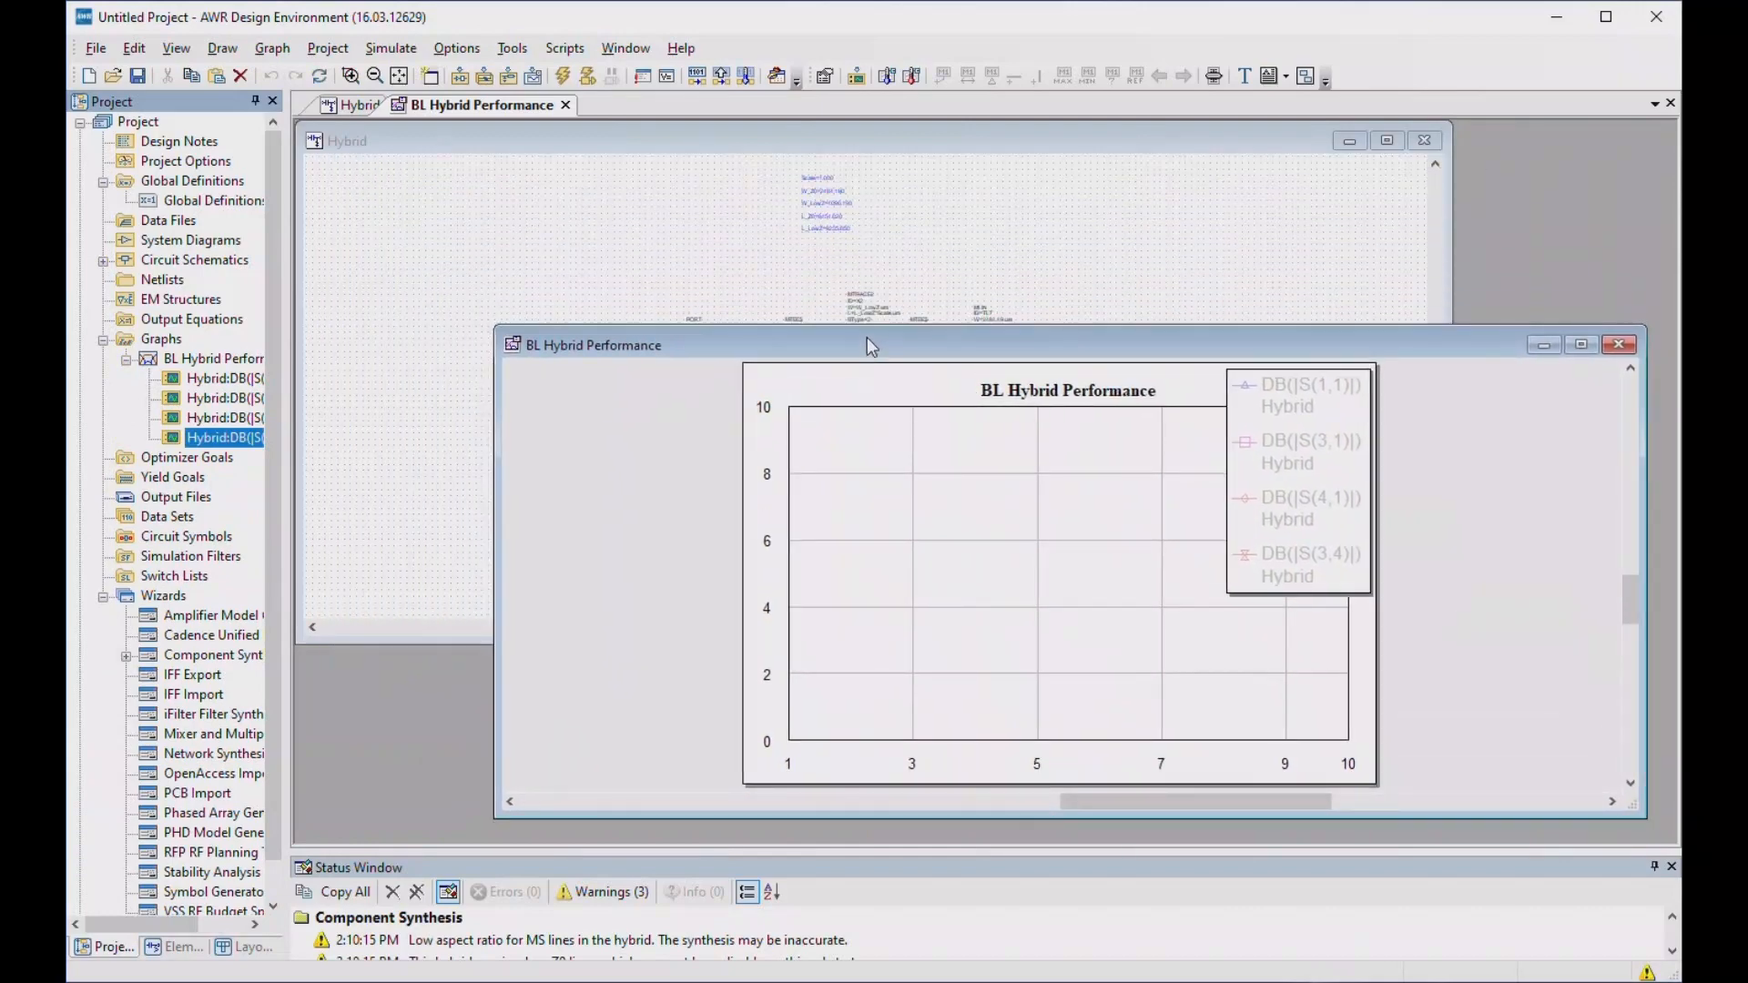
{"action": "left_click", "coordinate": [839, 266]}
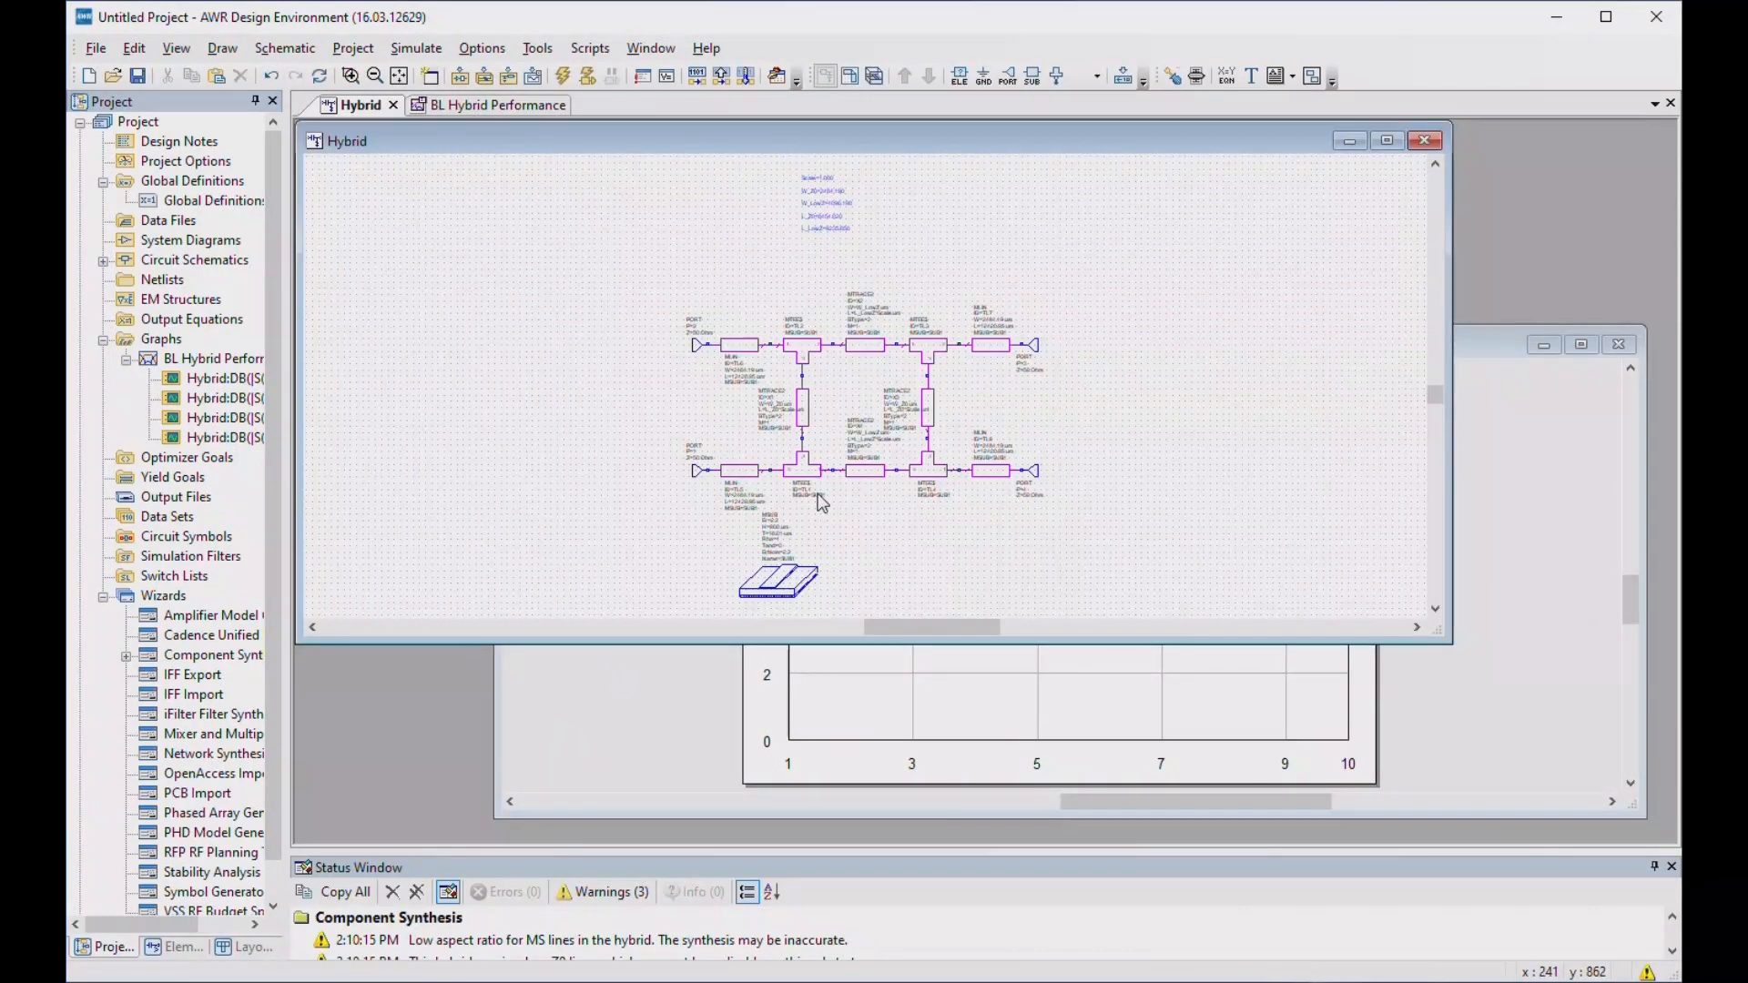
{"action": "left_click", "coordinate": [1466, 670]}
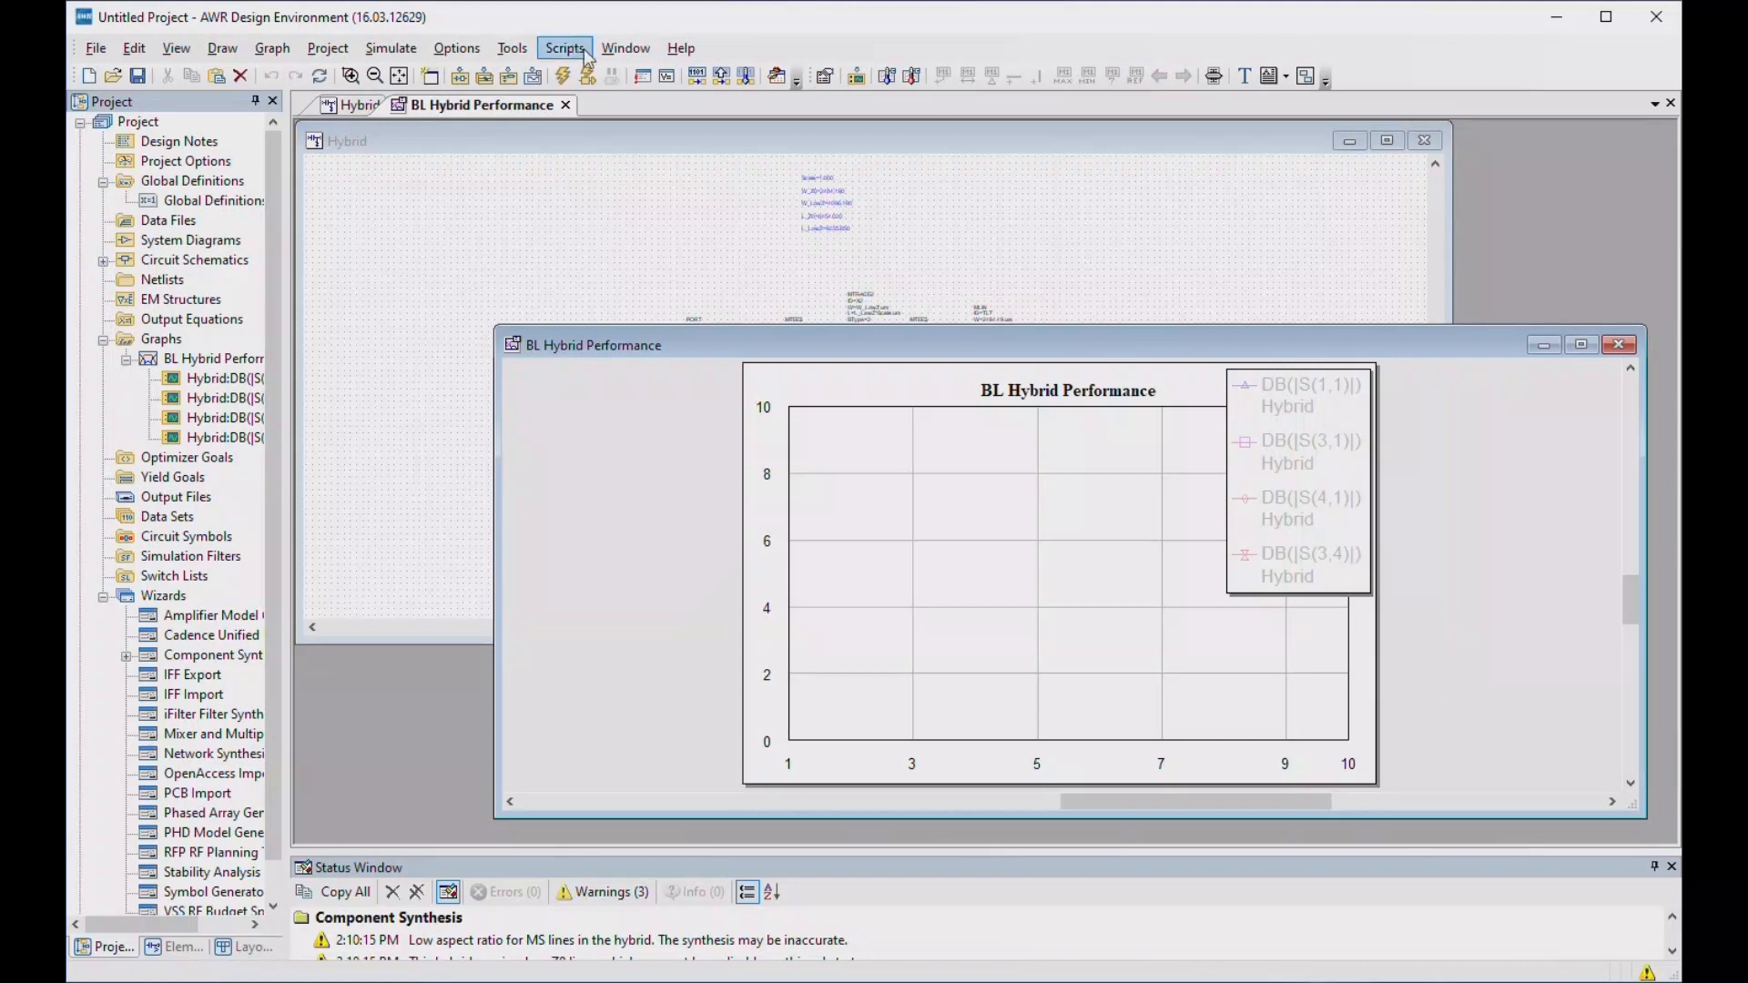
{"action": "left_click", "coordinate": [570, 83]}
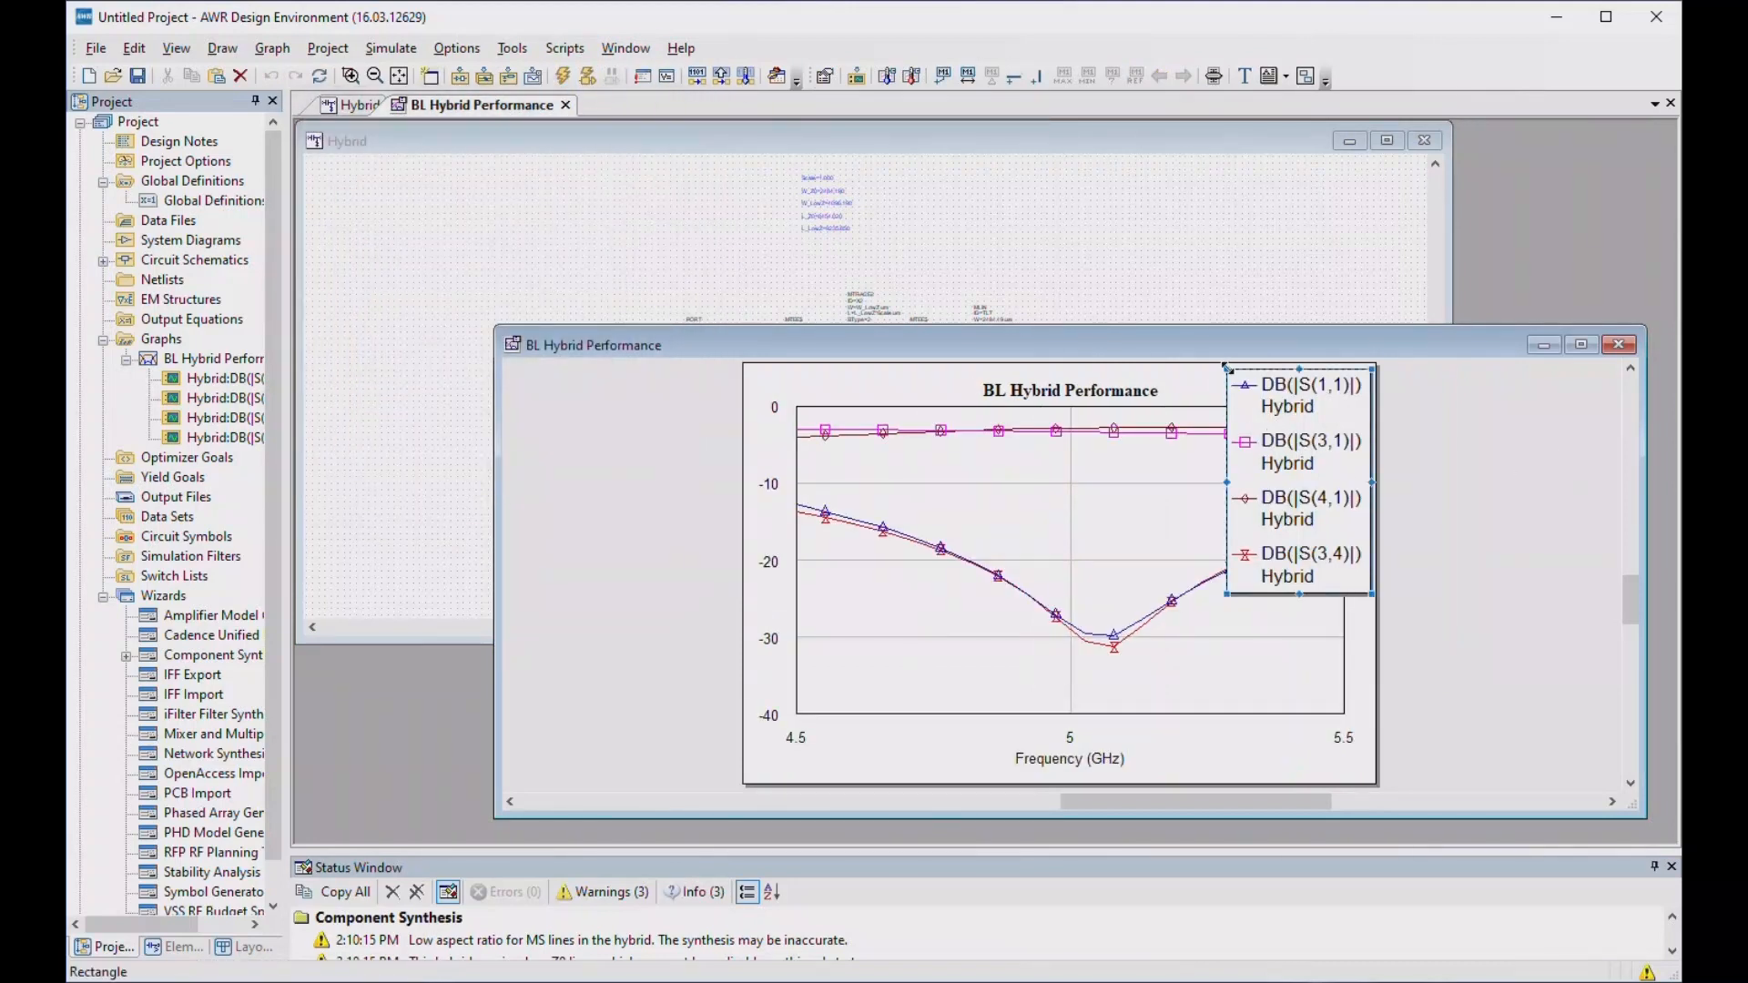
- Reshape the graph legend into a single row and place it beneath the curves
{"action": "left_click_drag", "start_coordinate": [1227, 369], "coordinate": [1030, 520]}
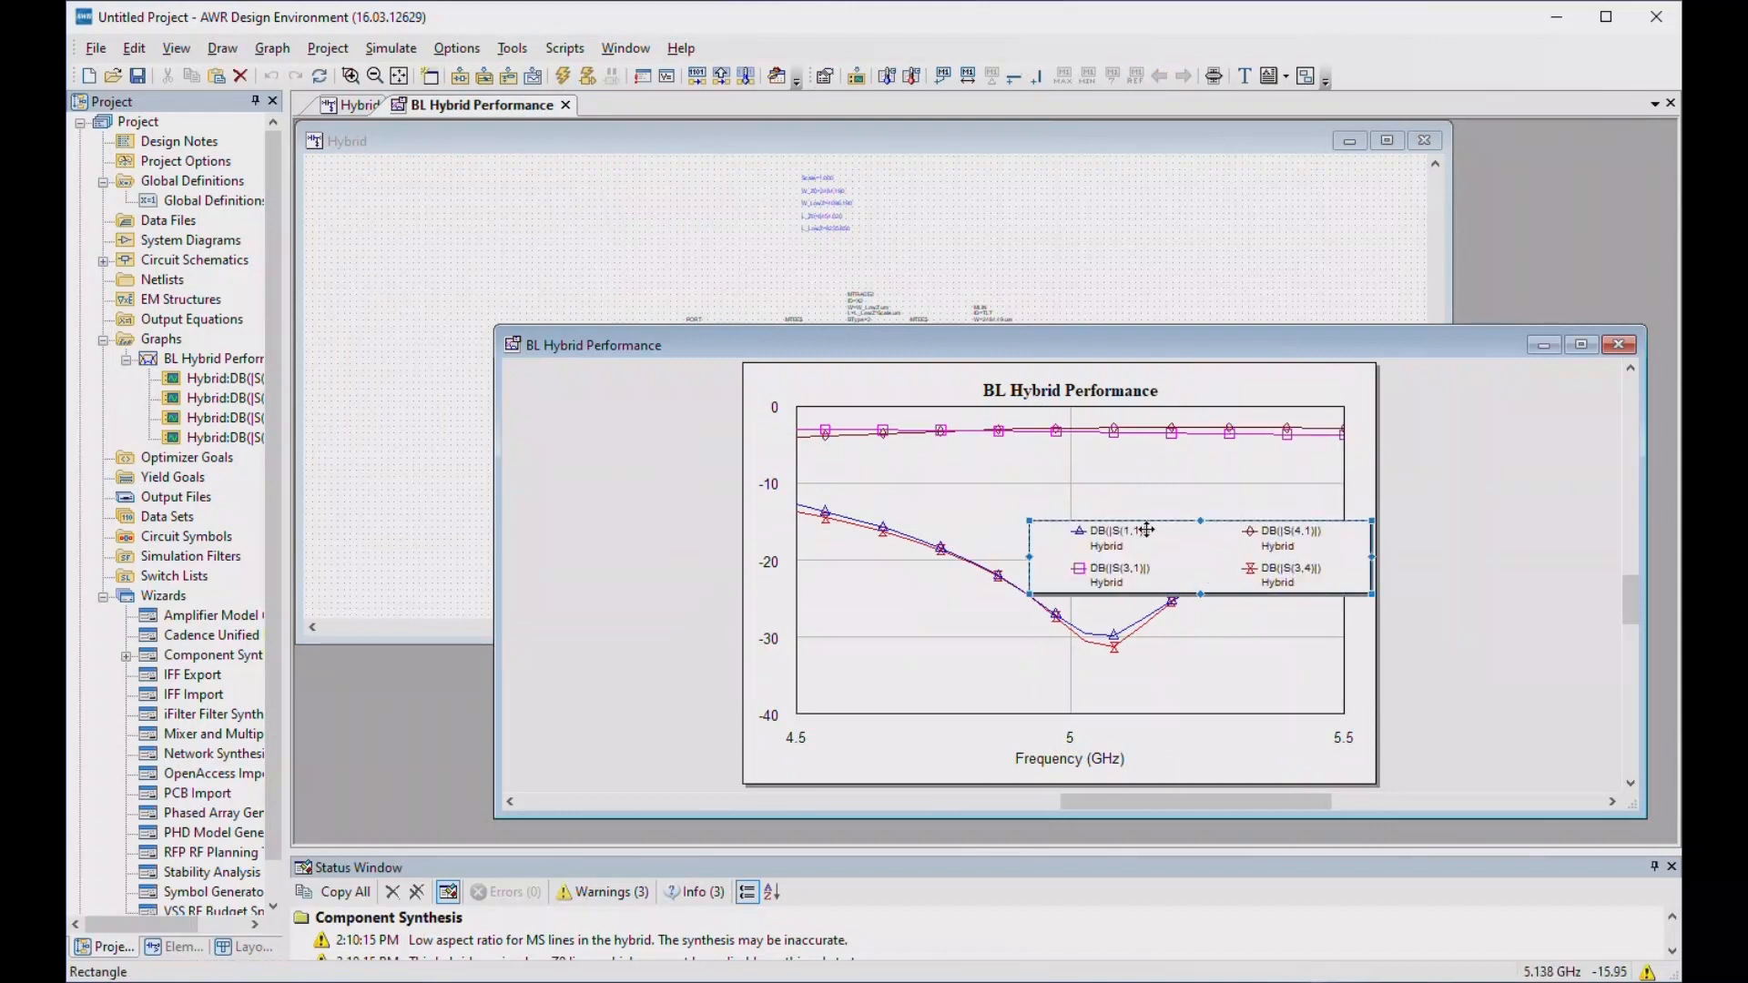
{"action": "left_click_drag", "start_coordinate": [1146, 528], "coordinate": [1104, 665]}
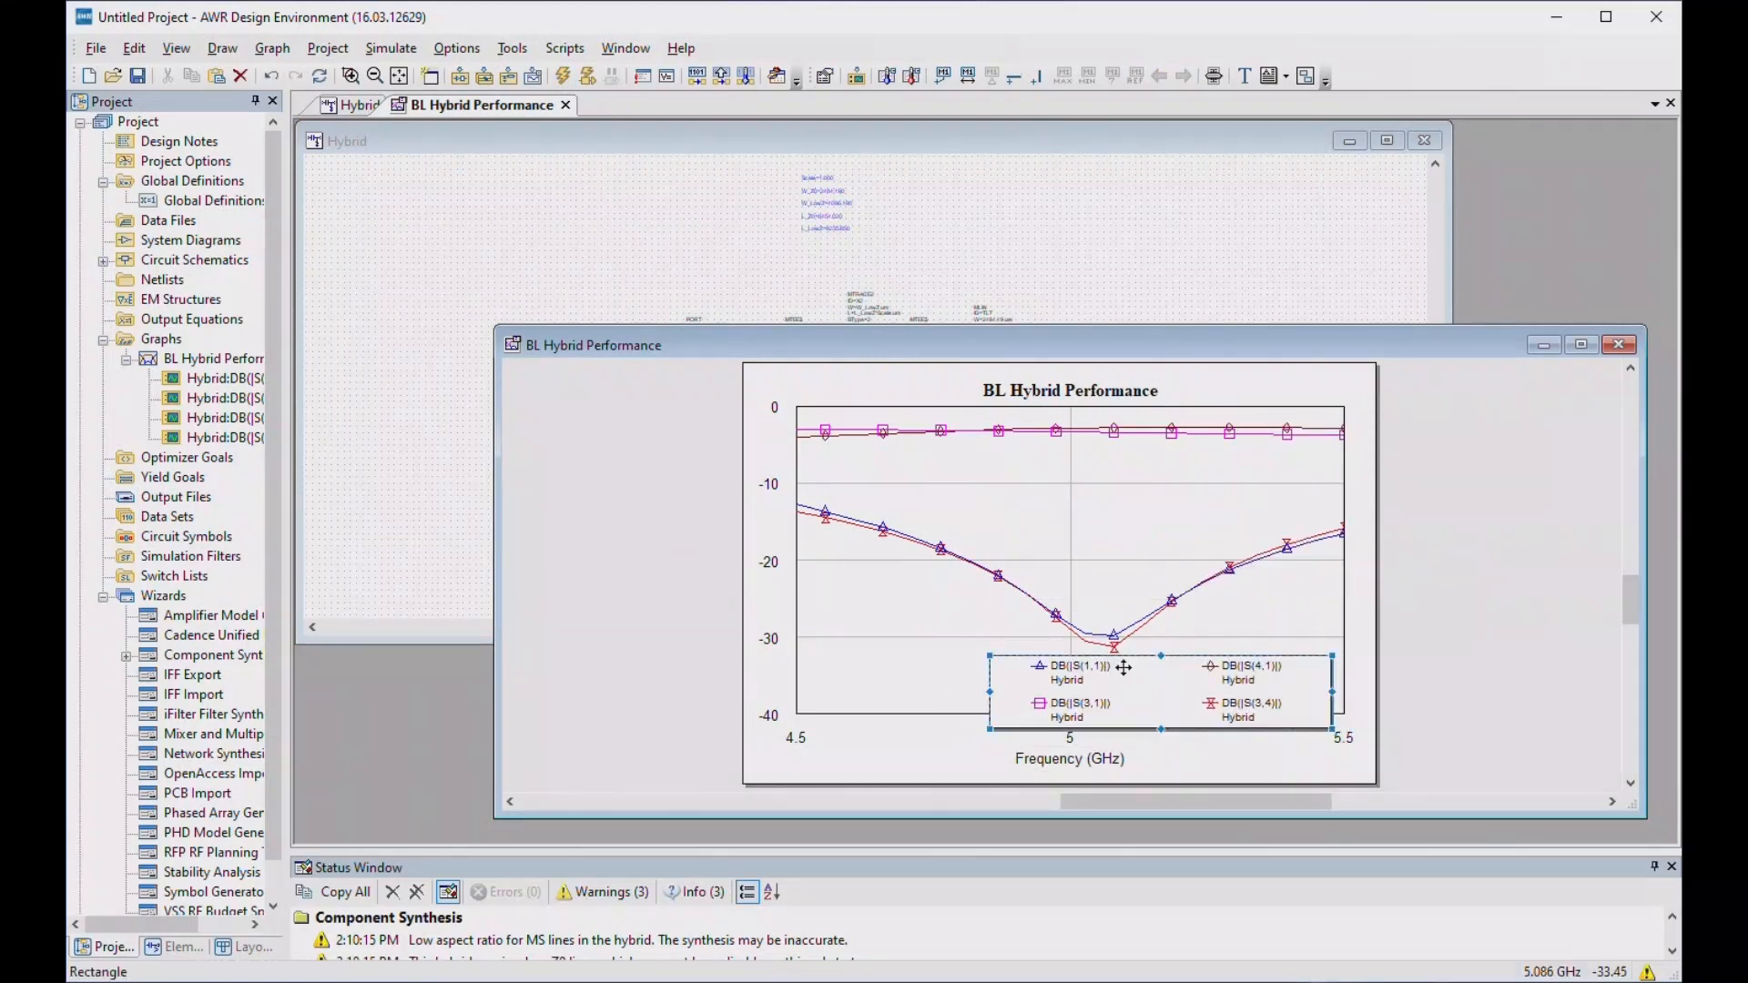
{"action": "left_click_drag", "start_coordinate": [1332, 729], "coordinate": [1303, 707]}
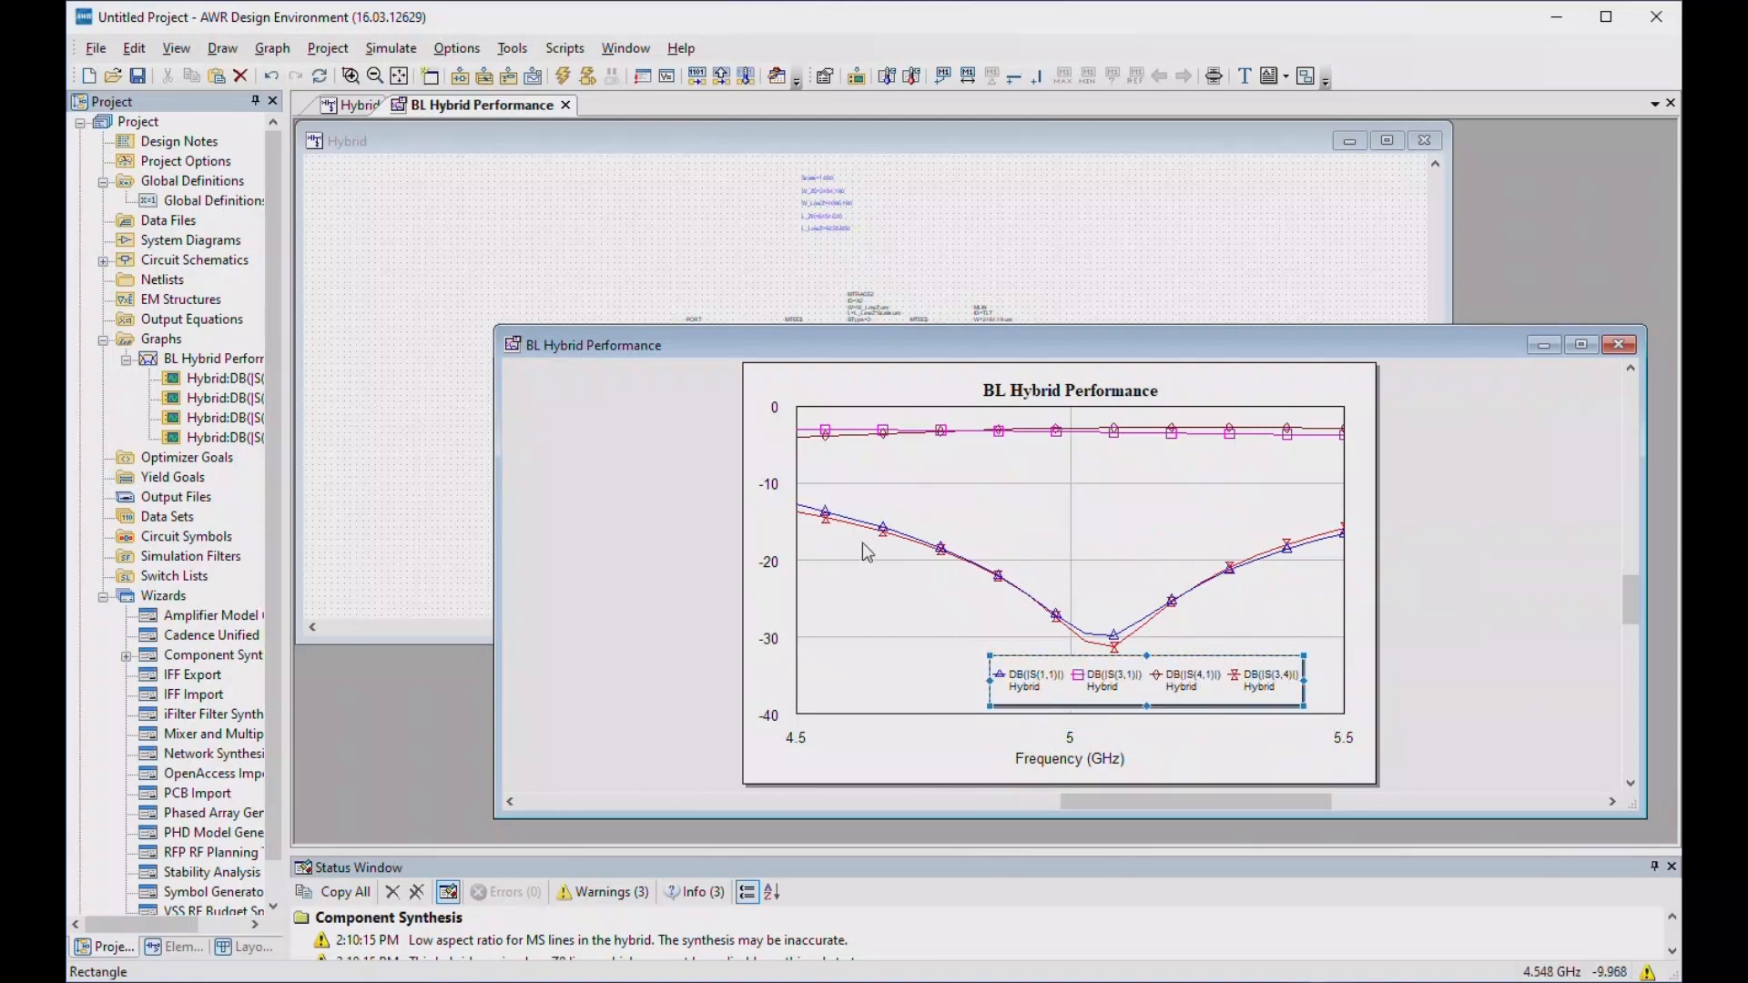
- Trace the plotted curves around the center frequency, and narrow the graph window and shift it away from the schematic
{"action": "mouse_move", "coordinate": [977, 576]}
{"action": "left_mouse_down"}
{"action": "mouse_move", "coordinate": [963, 565]}
{"action": "mouse_move", "coordinate": [1047, 614]}
{"action": "mouse_move", "coordinate": [1248, 567]}
{"action": "left_mouse_up"}
{"action": "mouse_move", "coordinate": [1117, 444]}
{"action": "left_mouse_down"}
{"action": "mouse_move", "coordinate": [1286, 446]}
{"action": "mouse_move", "coordinate": [1130, 454]}
{"action": "mouse_move", "coordinate": [1199, 450]}
{"action": "mouse_move", "coordinate": [1199, 425]}
{"action": "left_mouse_up"}
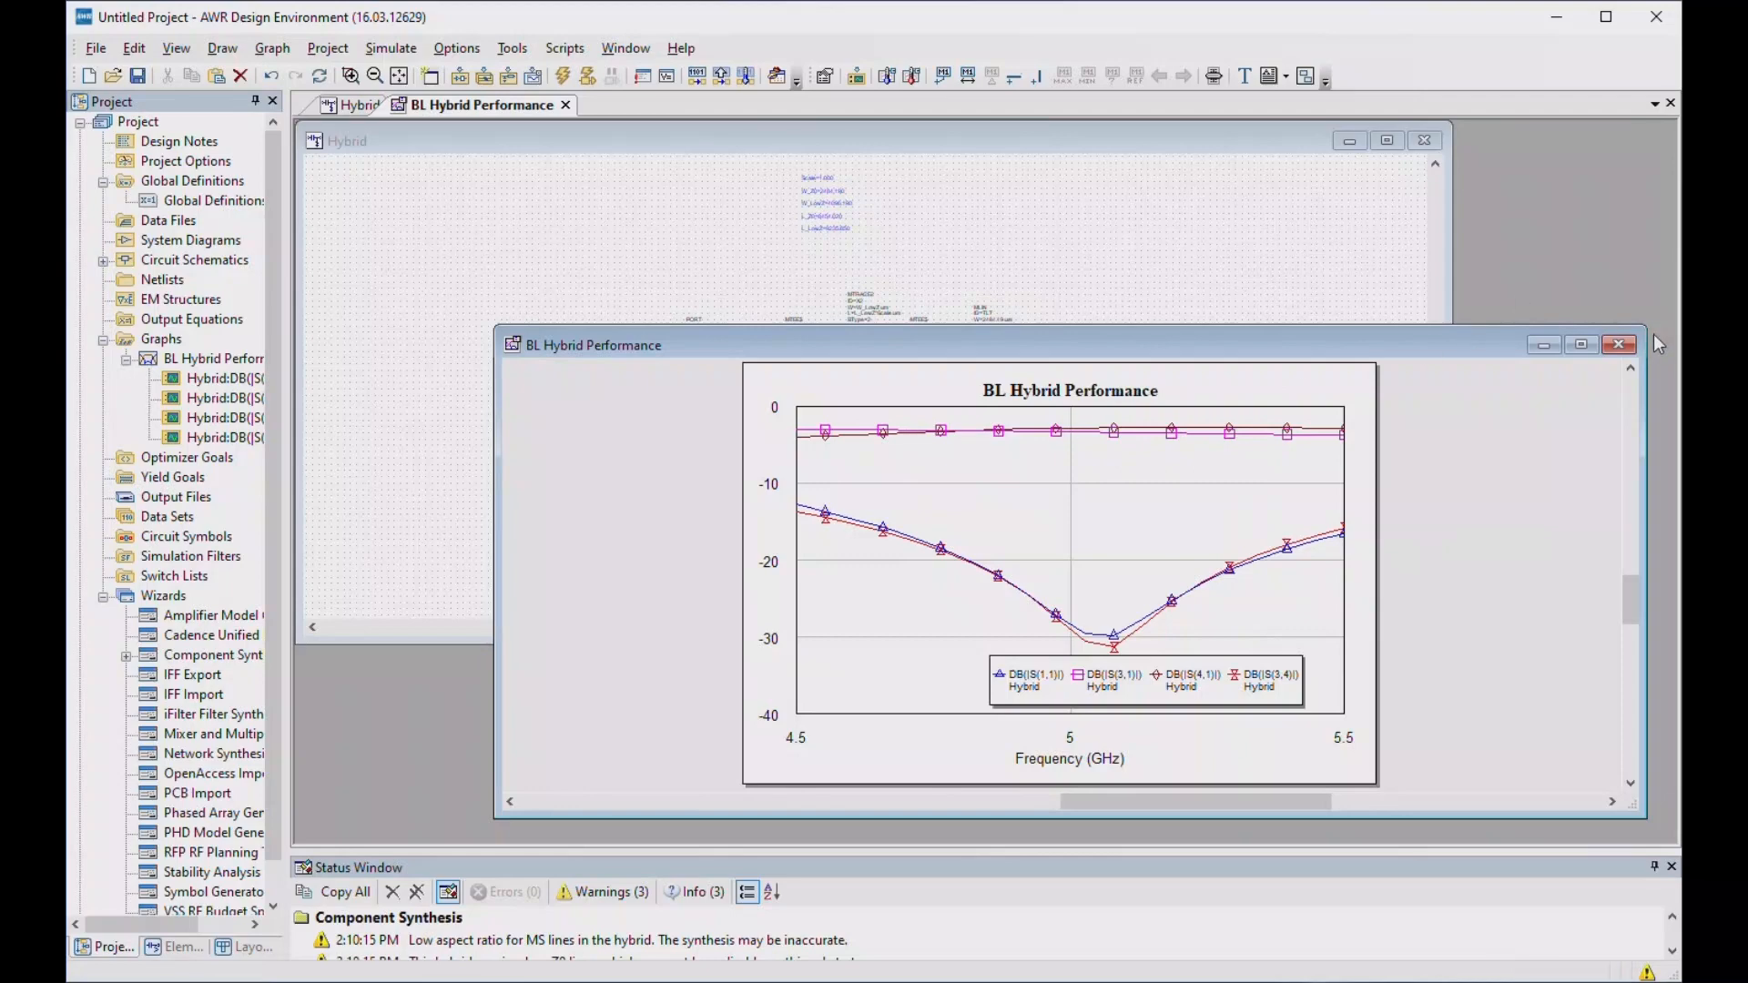
{"action": "left_click_drag", "start_coordinate": [1643, 325], "coordinate": [1289, 275]}
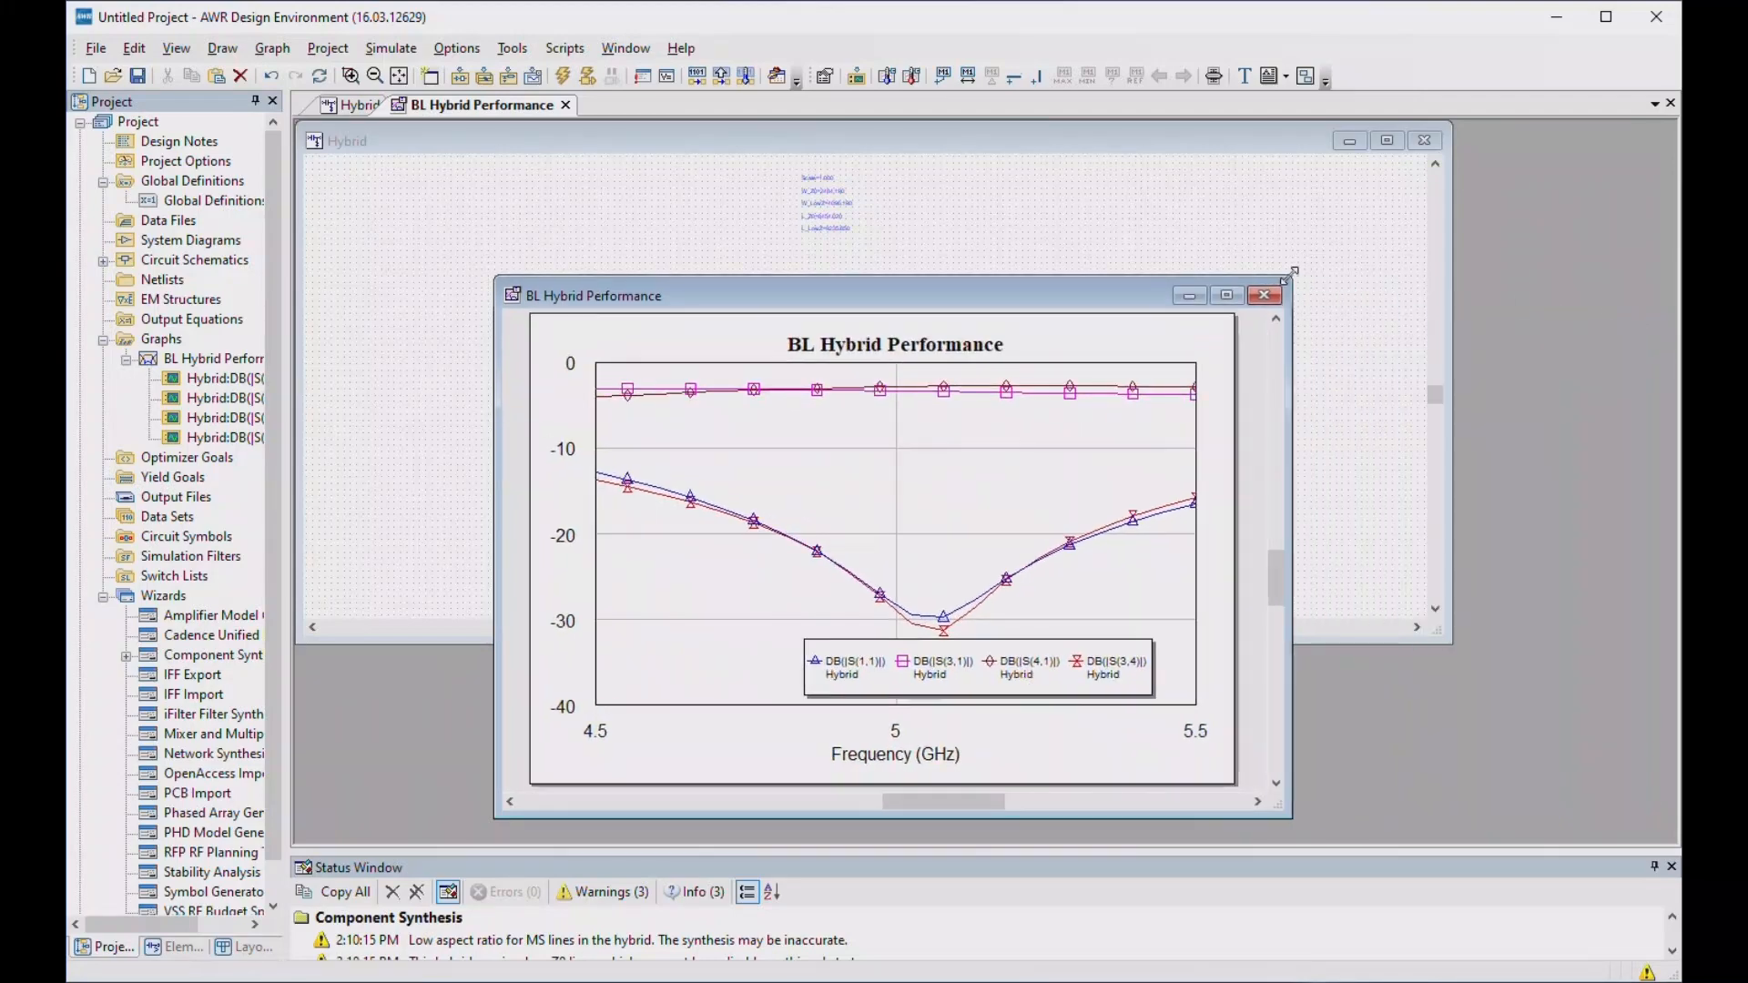
{"action": "left_click_drag", "start_coordinate": [1027, 305], "coordinate": [1390, 312]}
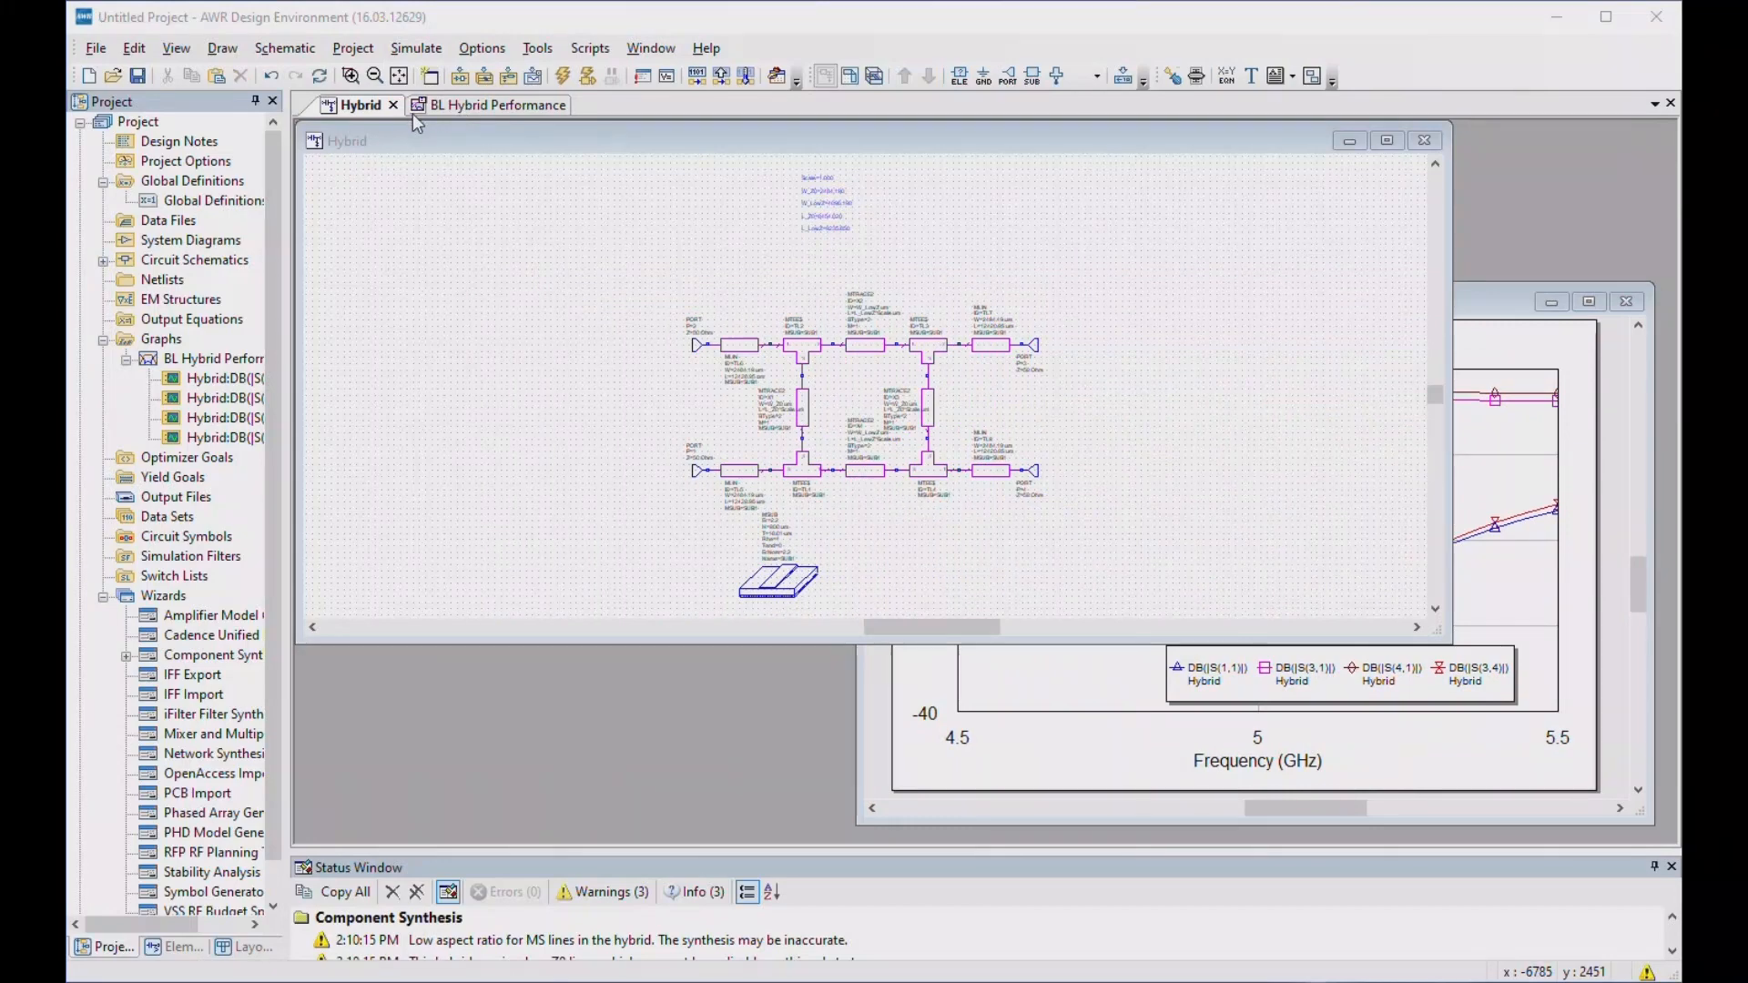
- Open the layout view of the single-section hybrid, reposition its window and inspect the microstrip line shapes
{"action": "left_click", "coordinate": [854, 80]}
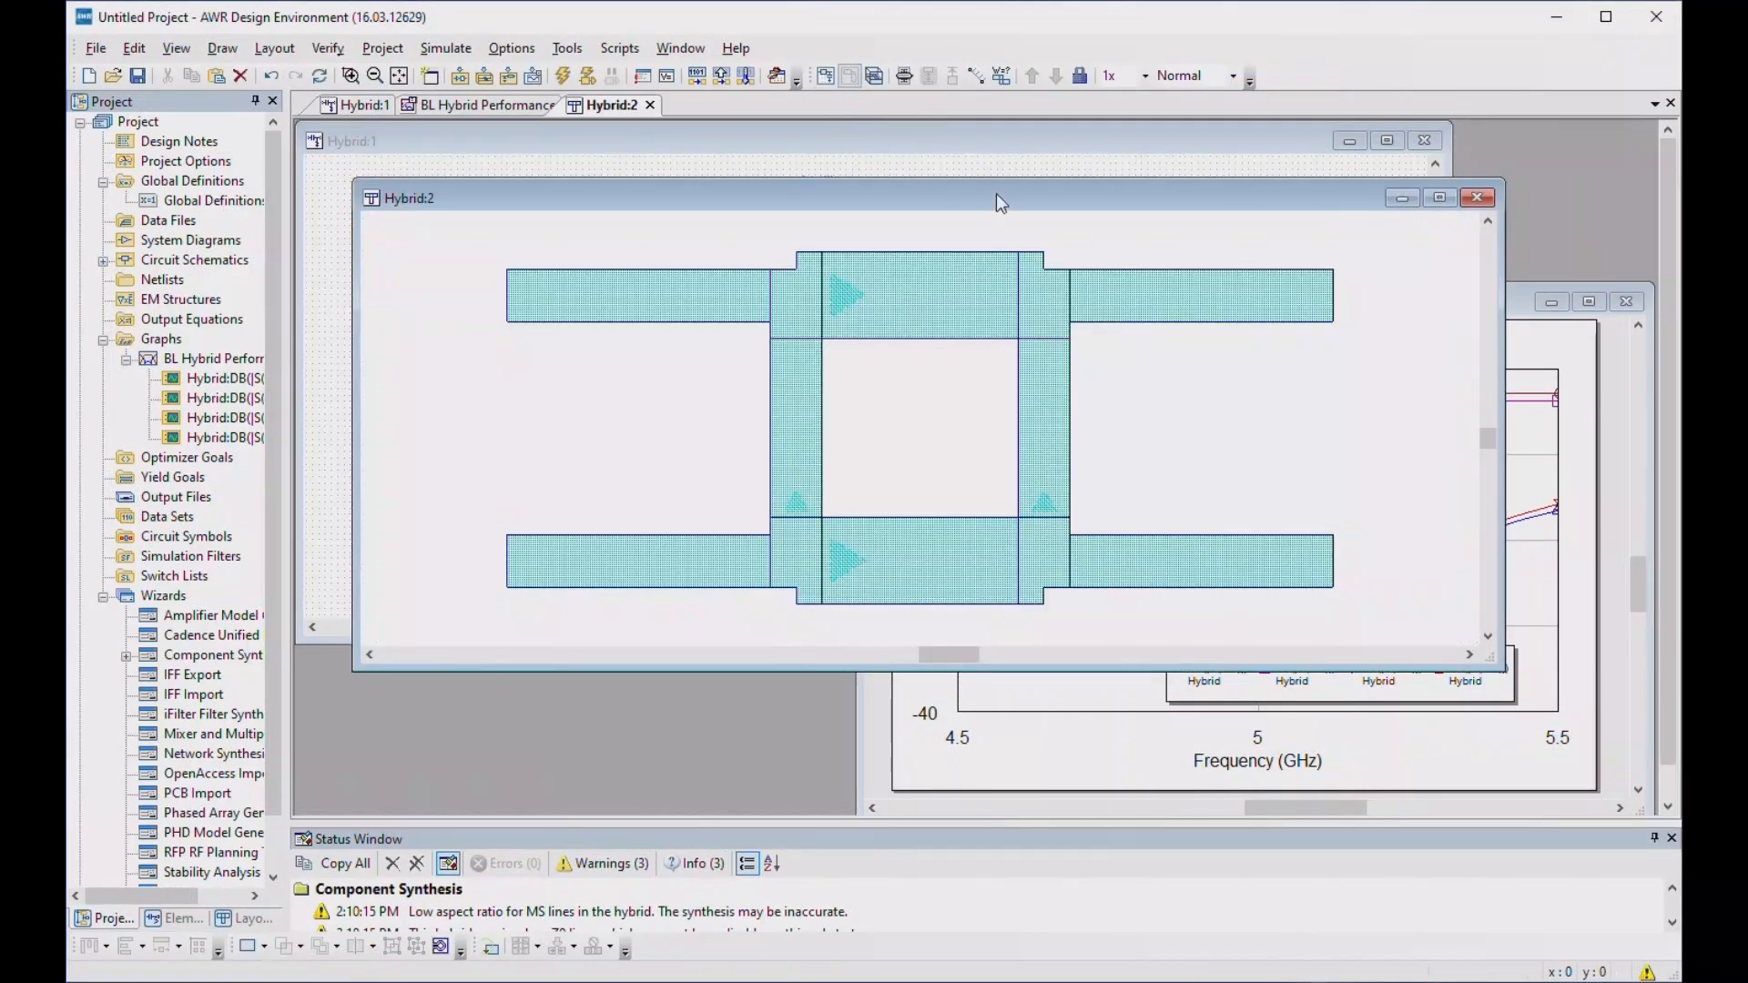
{"action": "left_click_drag", "start_coordinate": [995, 196], "coordinate": [1072, 207]}
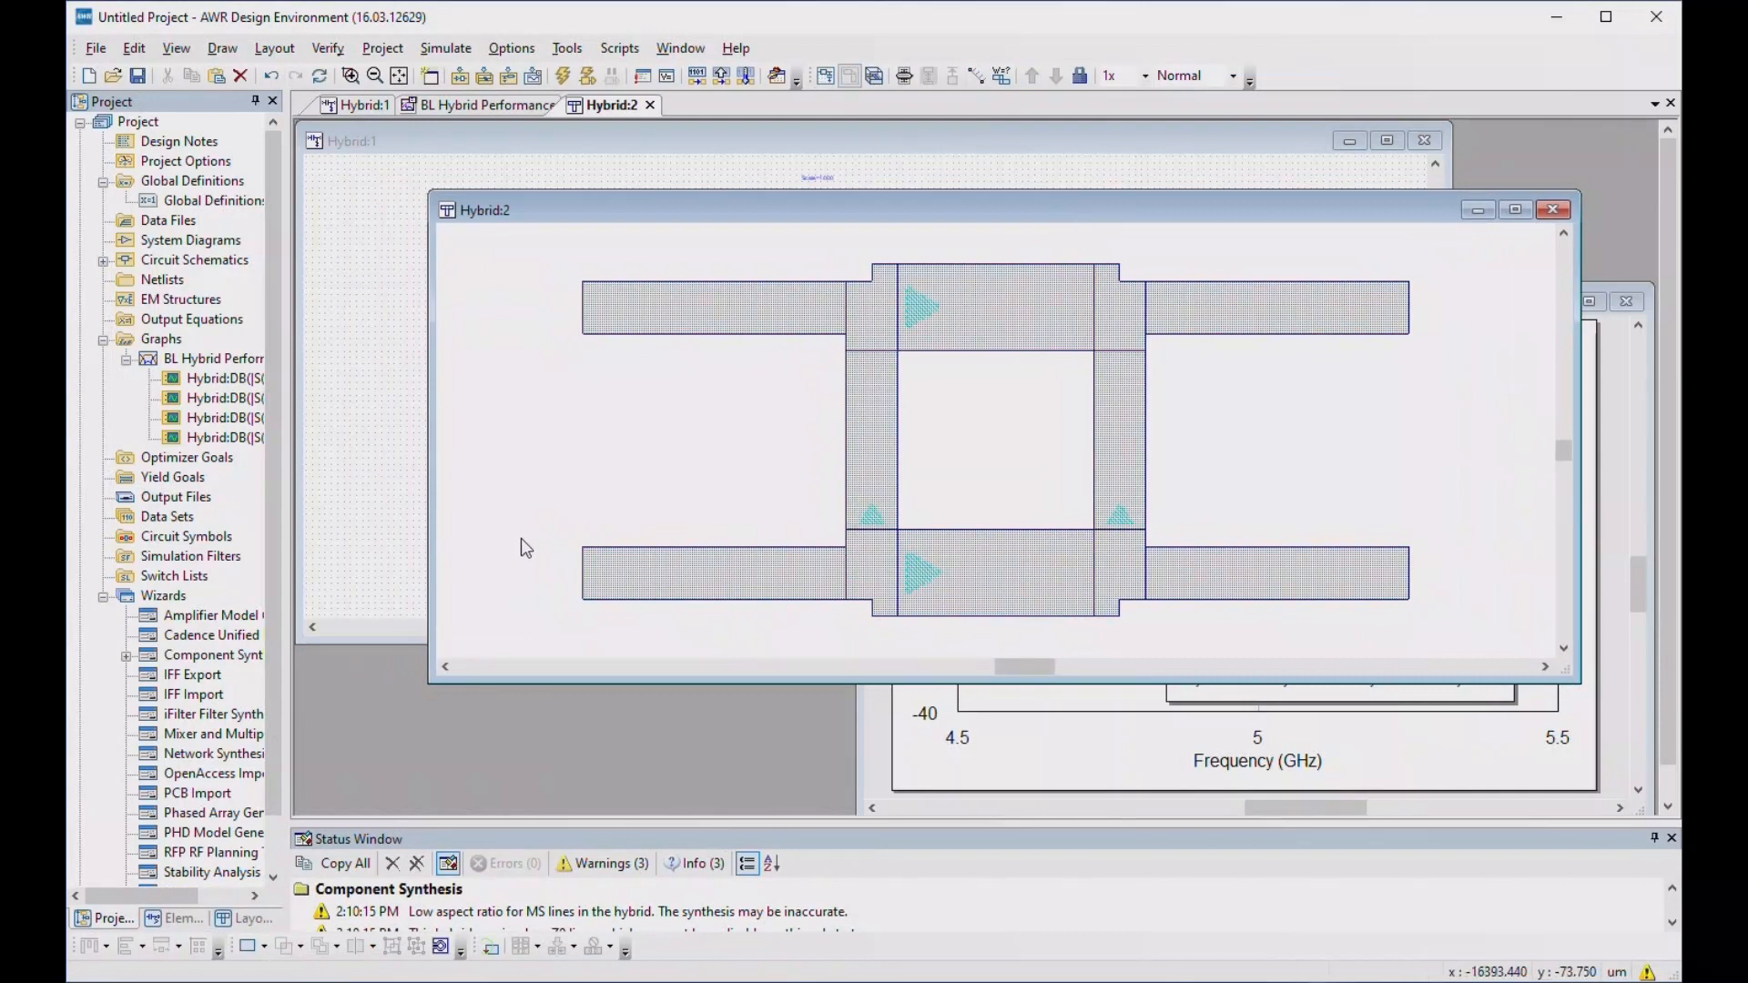
{"action": "left_click", "coordinate": [854, 590]}
{"action": "left_click", "coordinate": [733, 313]}
{"action": "left_click", "coordinate": [938, 410]}
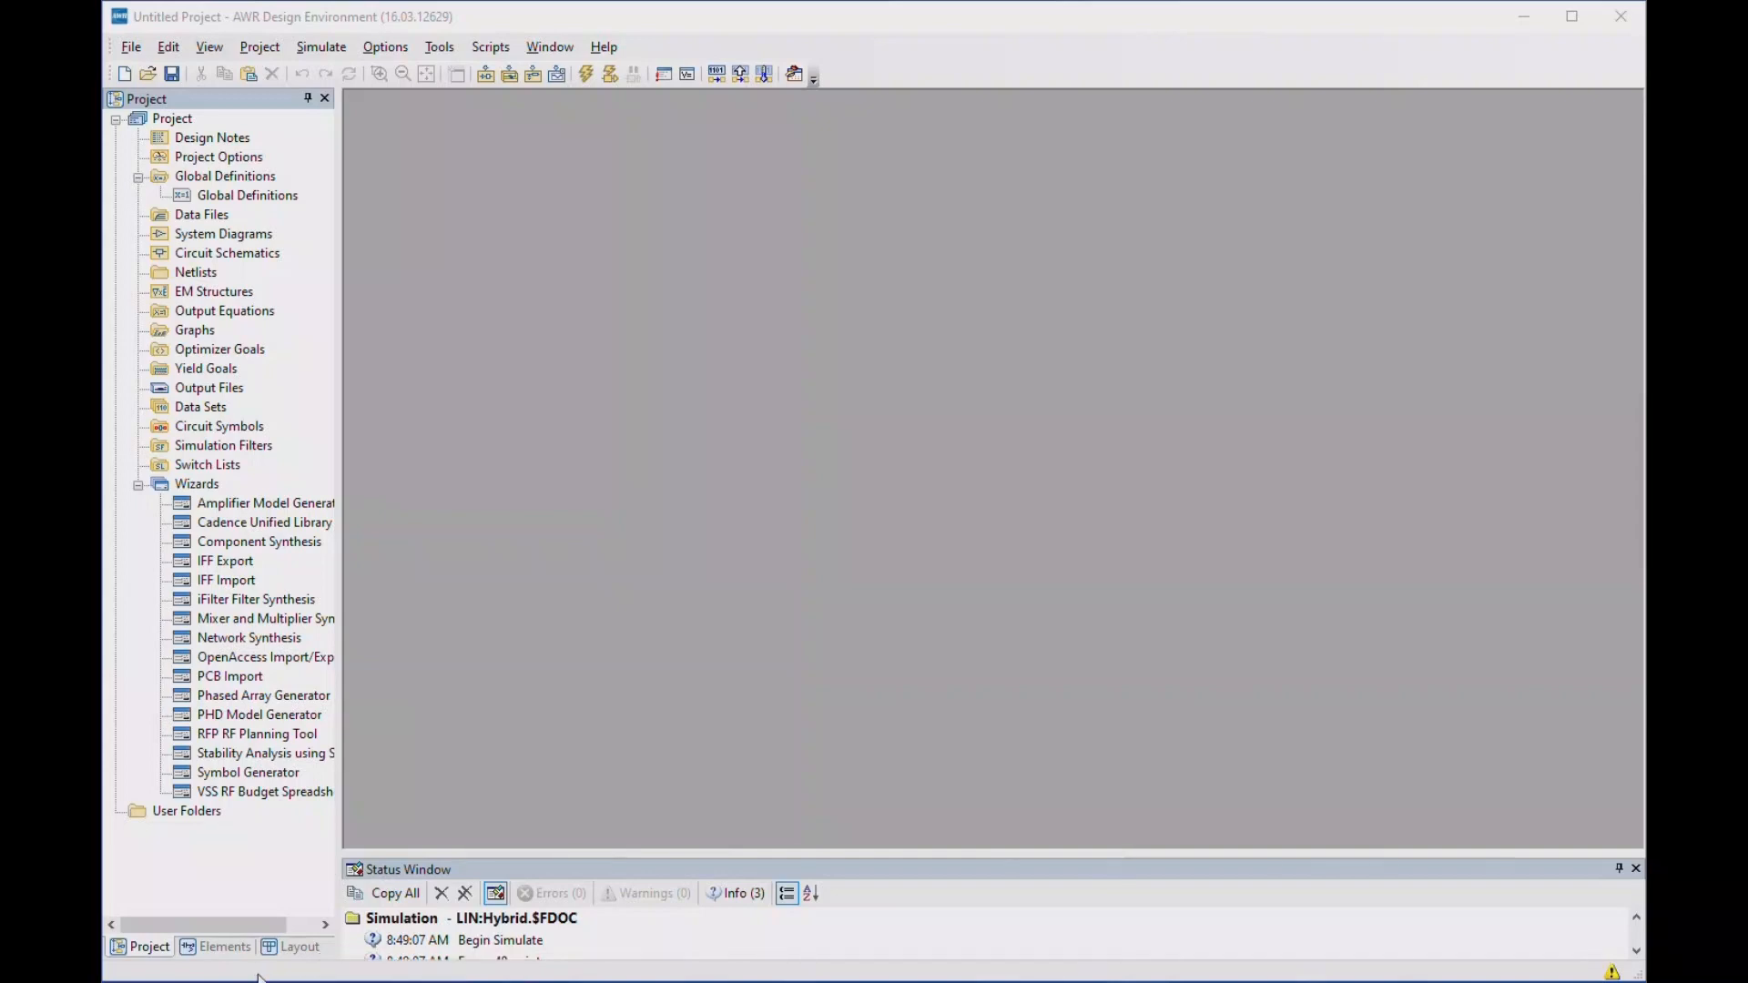
- Start the Component Synthesis wizard and specify a three-section Branch Line Hybrid with a 5 GHz center frequency
{"action": "left_click", "coordinate": [224, 545]}
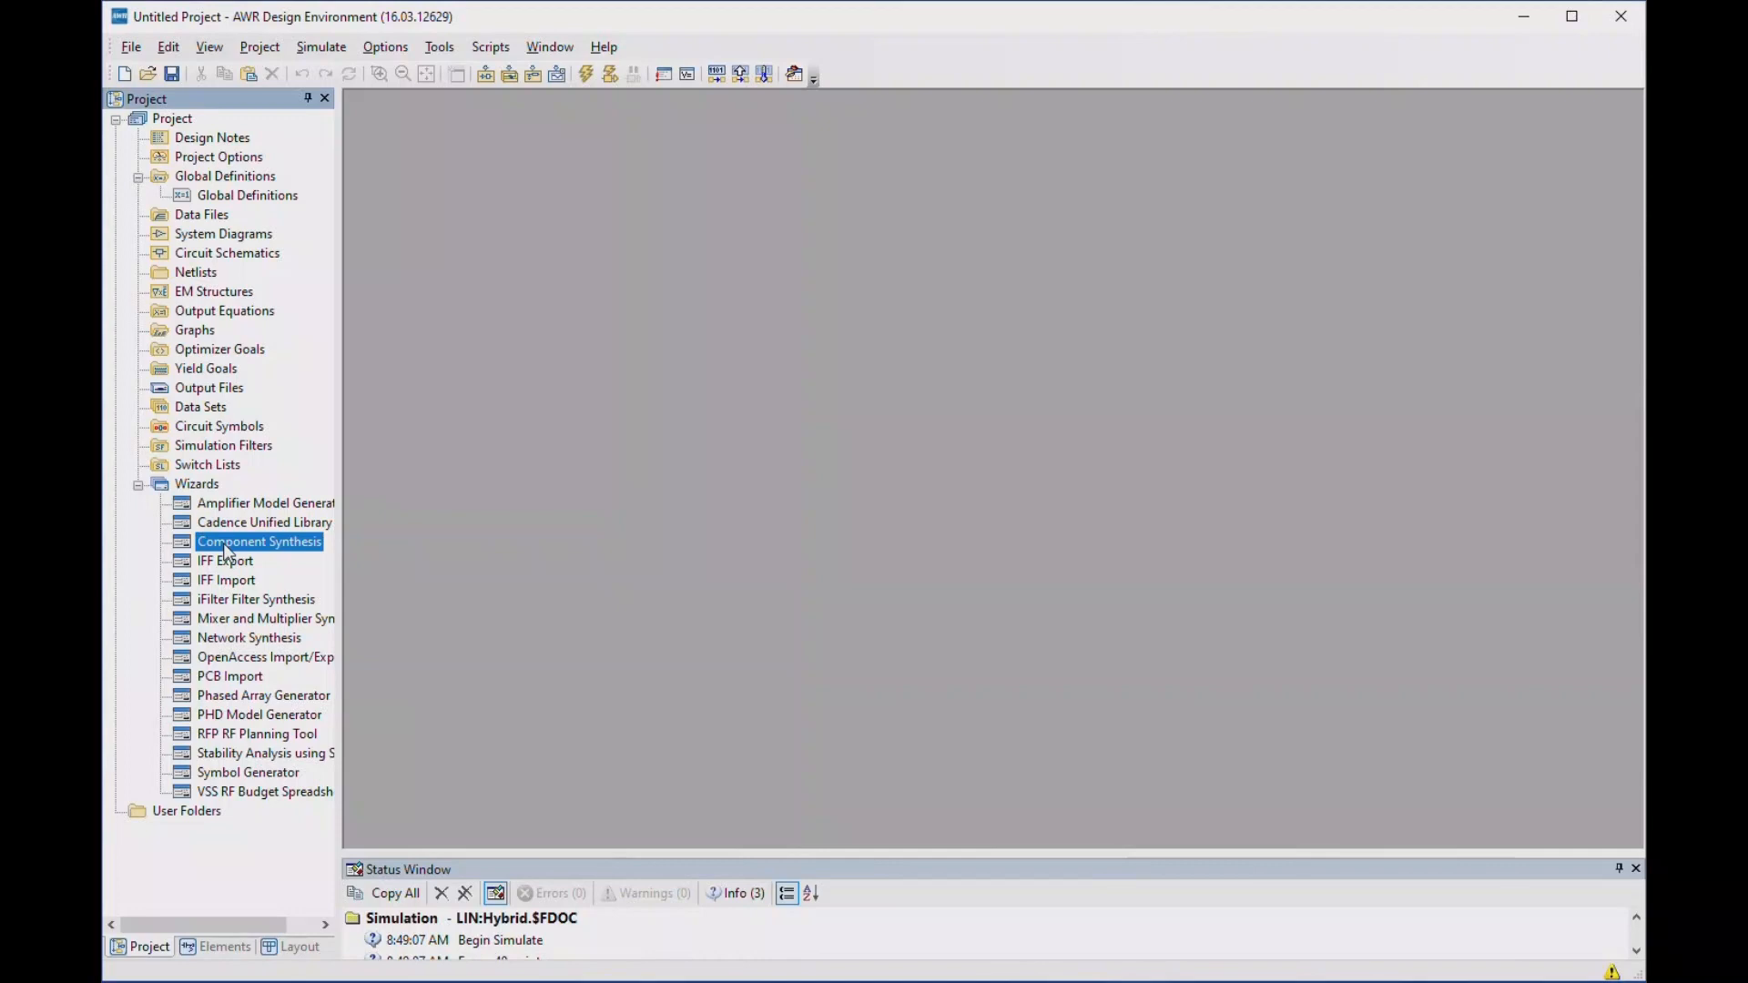
{"action": "double_click", "coordinate": [224, 550]}
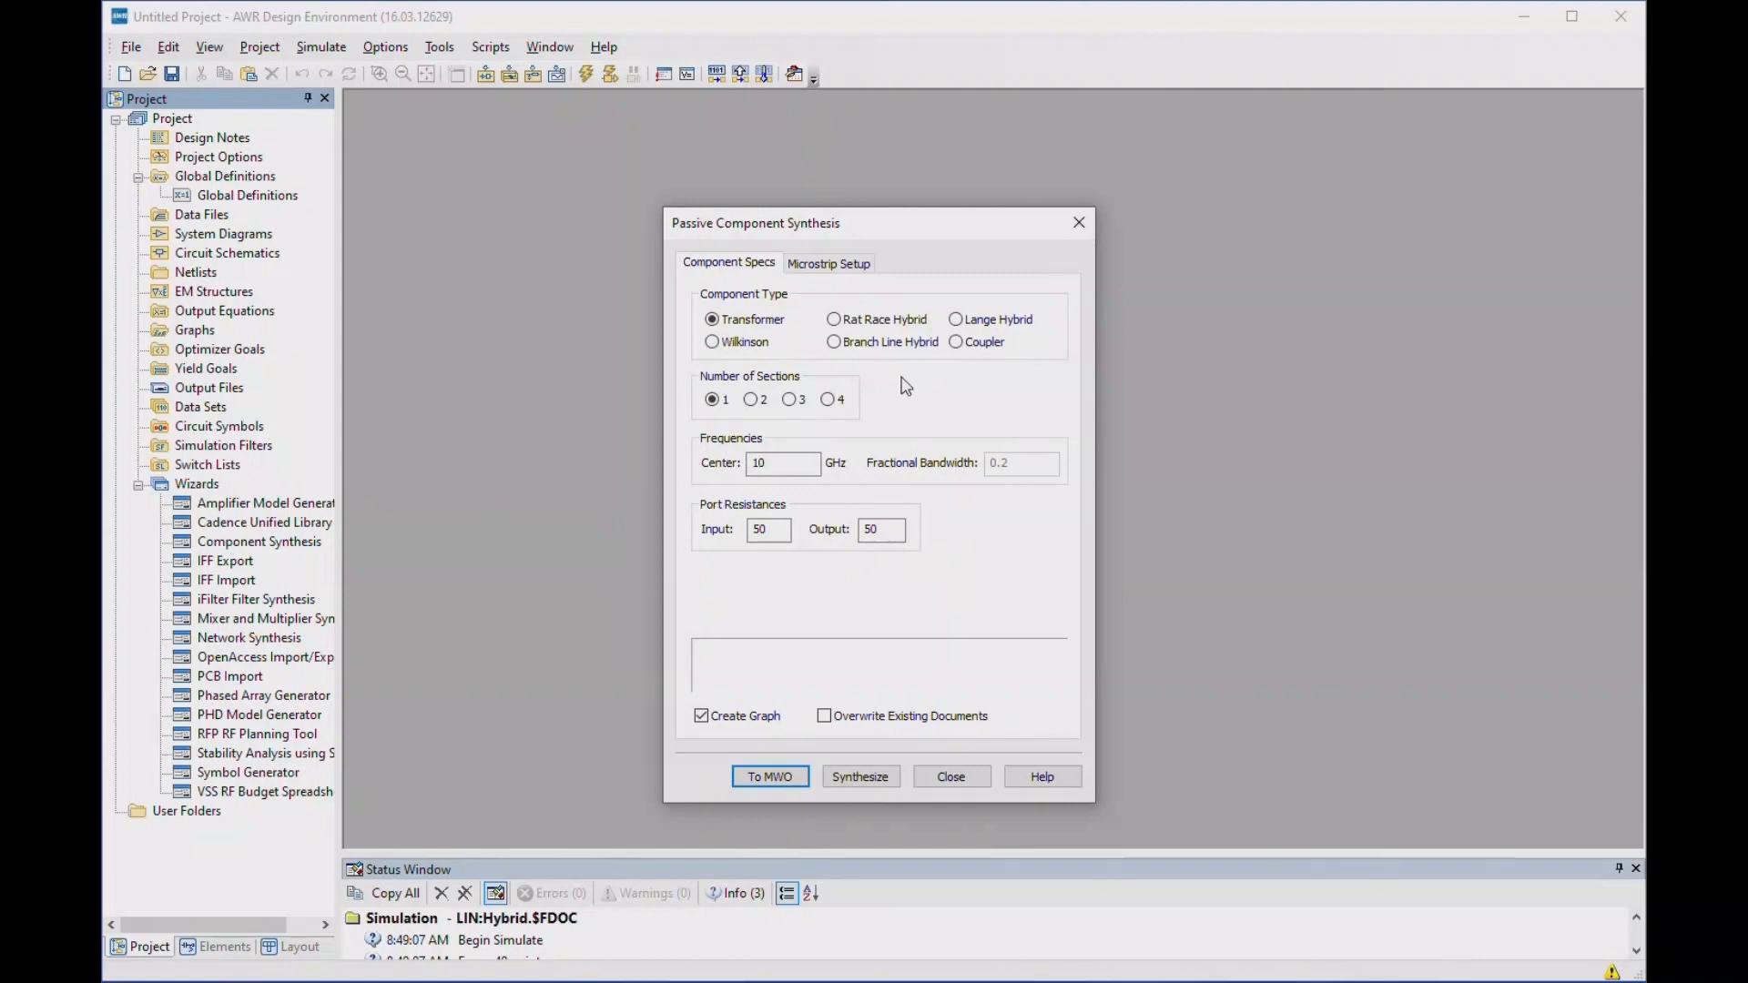
{"action": "left_click", "coordinate": [869, 353]}
{"action": "left_click_drag", "start_coordinate": [790, 464], "coordinate": [728, 467]}
{"action": "type", "text": "5"}
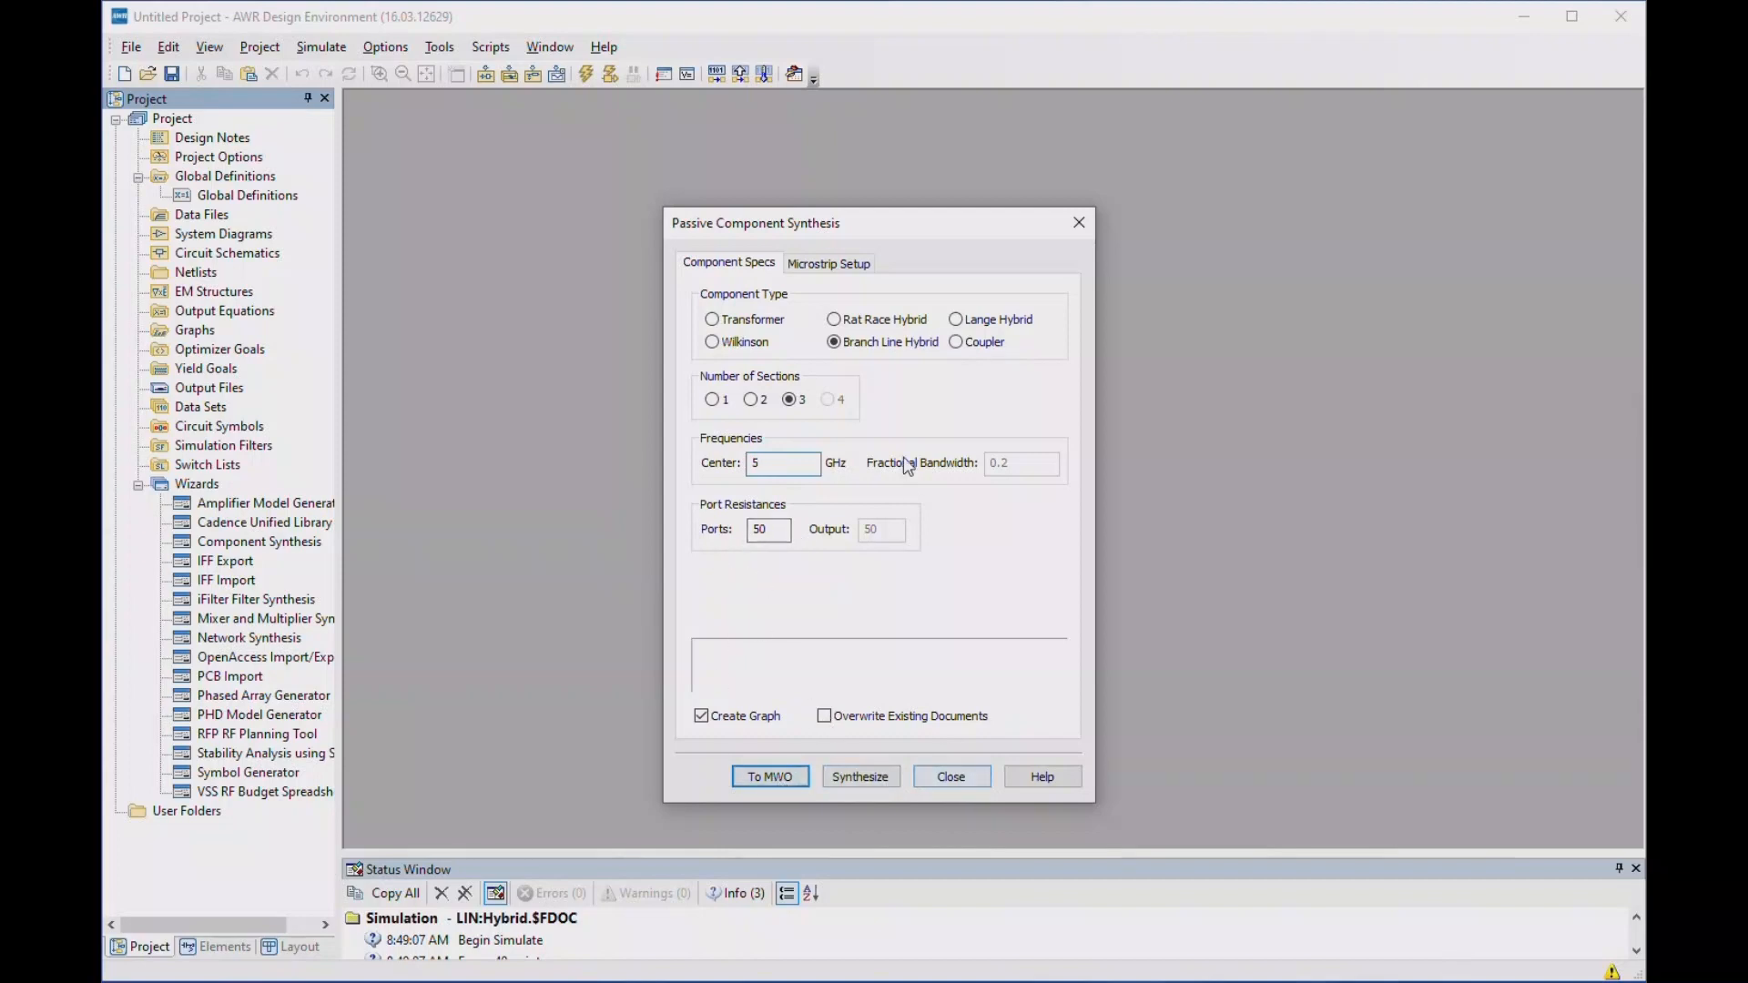
- Set the microstrip substrate to Duroid 5880 with length units in mils and synthesize the three-section hybrid into MWO
{"action": "left_click", "coordinate": [829, 264]}
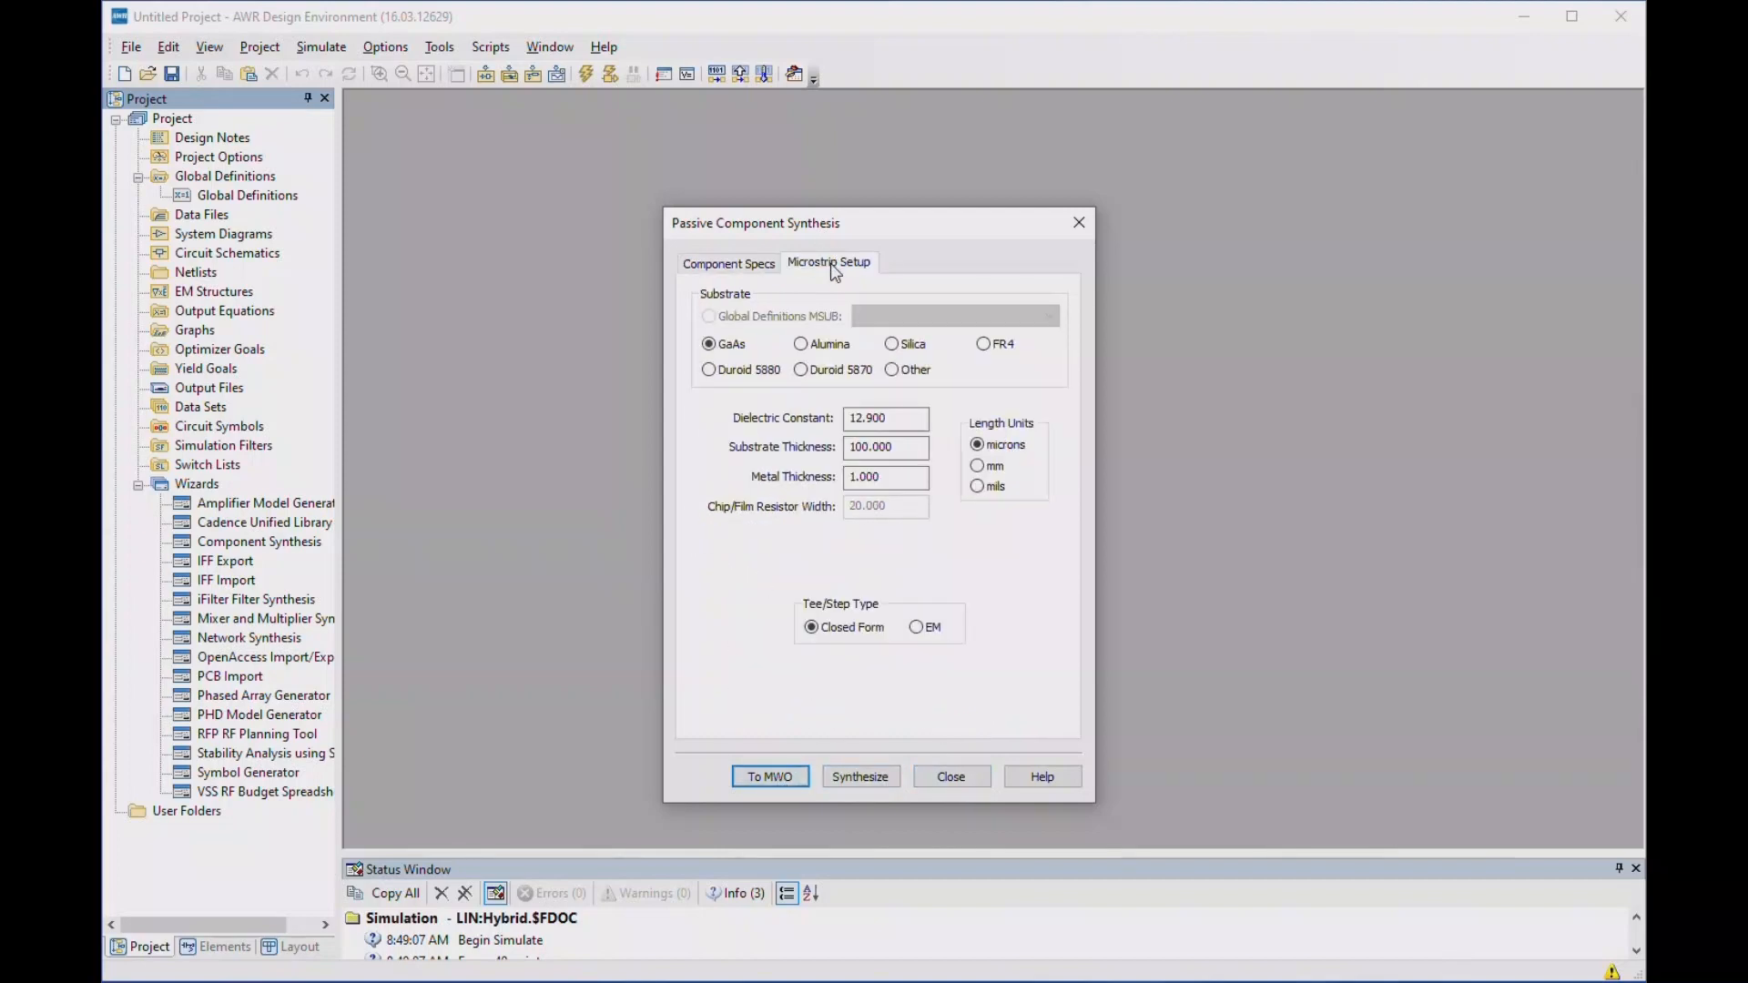
{"action": "left_click", "coordinate": [751, 370]}
{"action": "left_click", "coordinate": [979, 488]}
{"action": "left_click", "coordinate": [770, 777]}
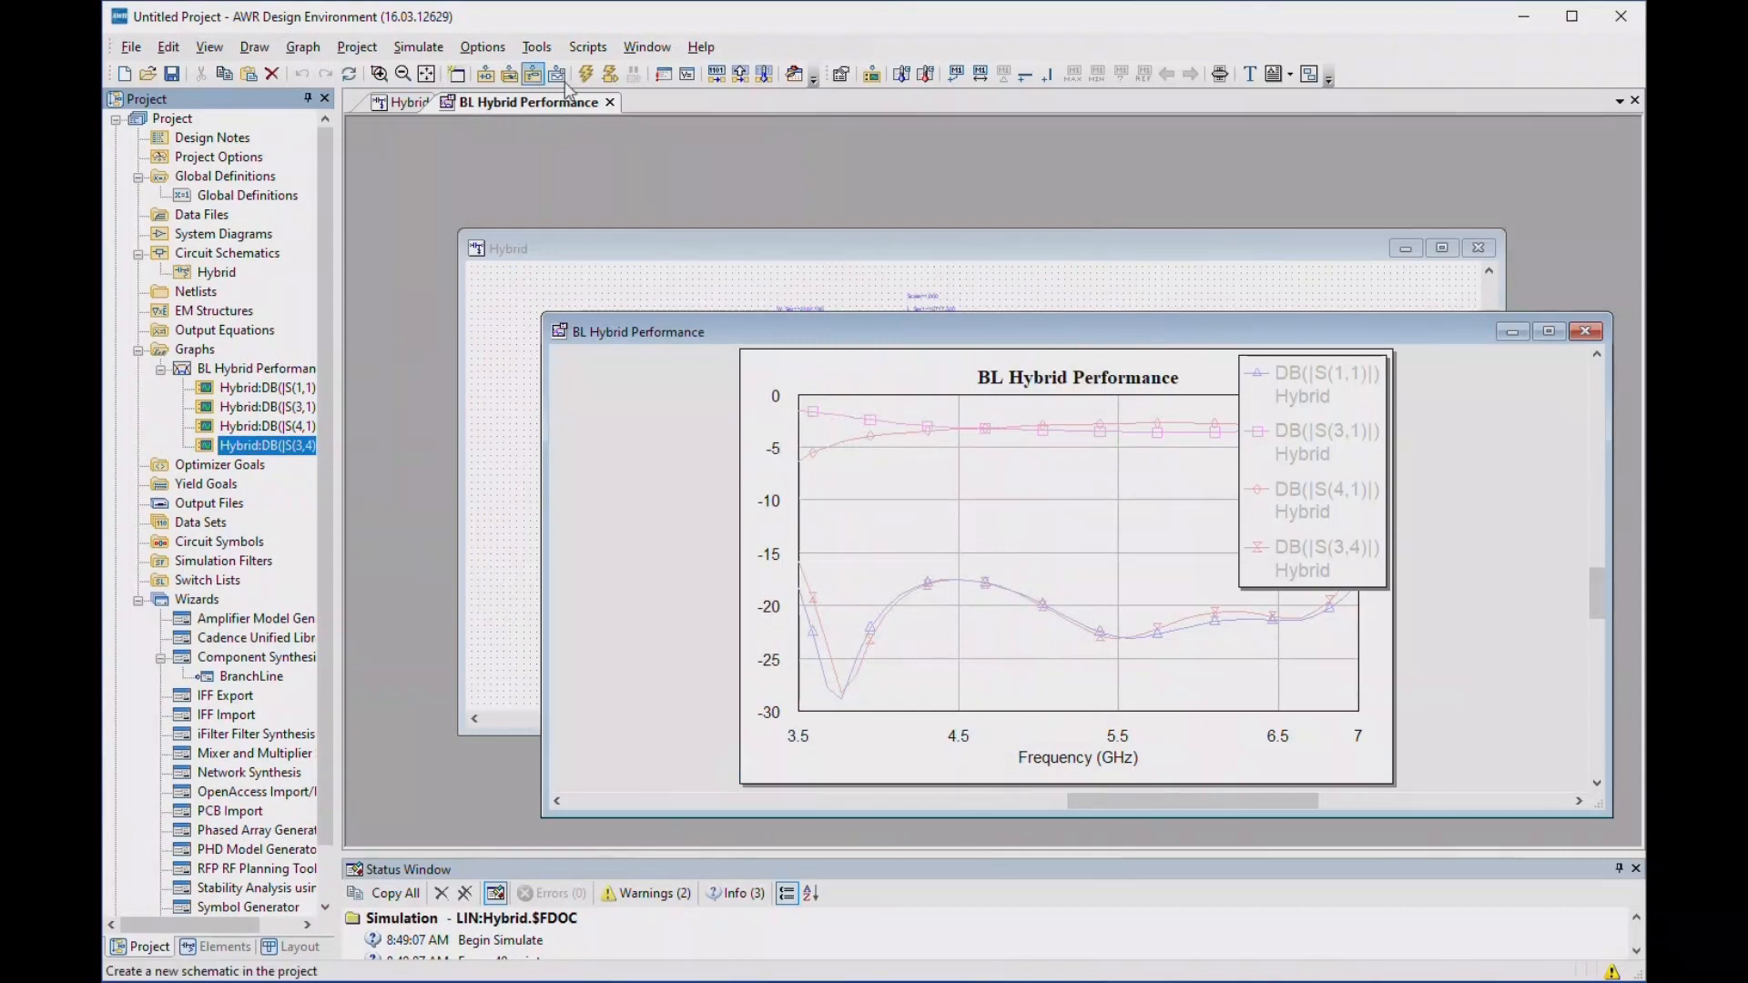
- Rearrange the Hybrid schematic and performance graph windows, narrowing the graph so both can be viewed together
{"action": "left_click_drag", "start_coordinate": [925, 257], "coordinate": [881, 157]}
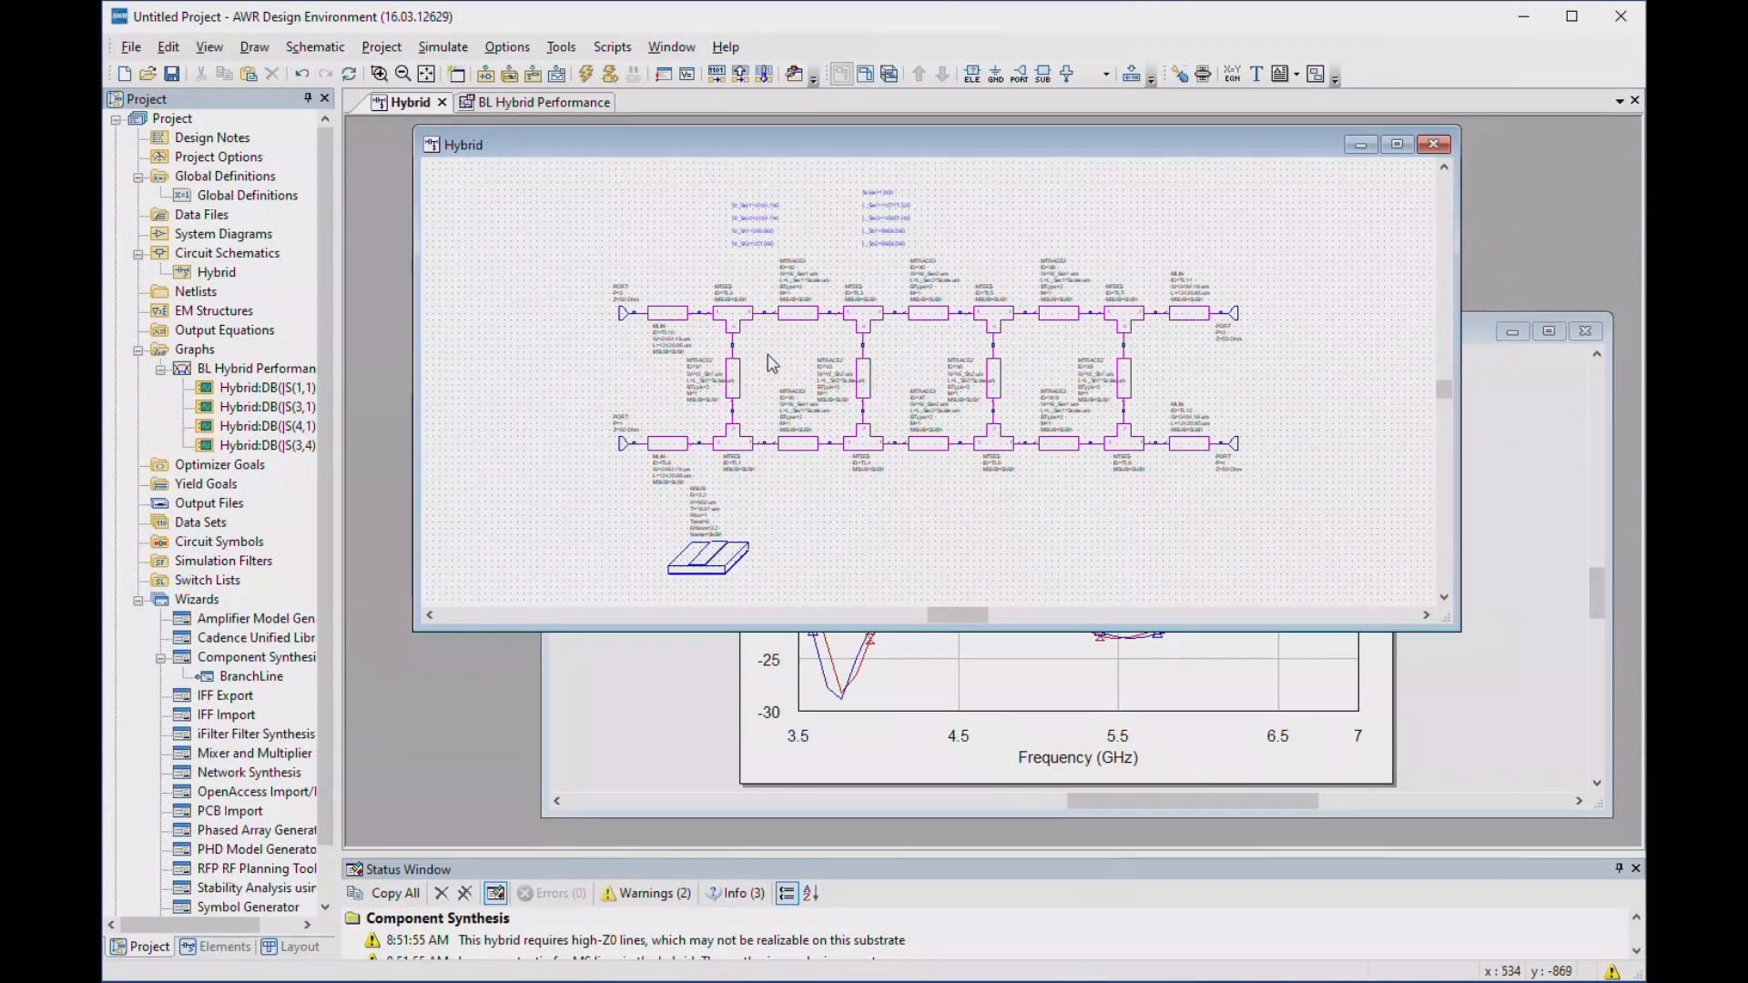
{"action": "left_click", "coordinate": [1518, 530]}
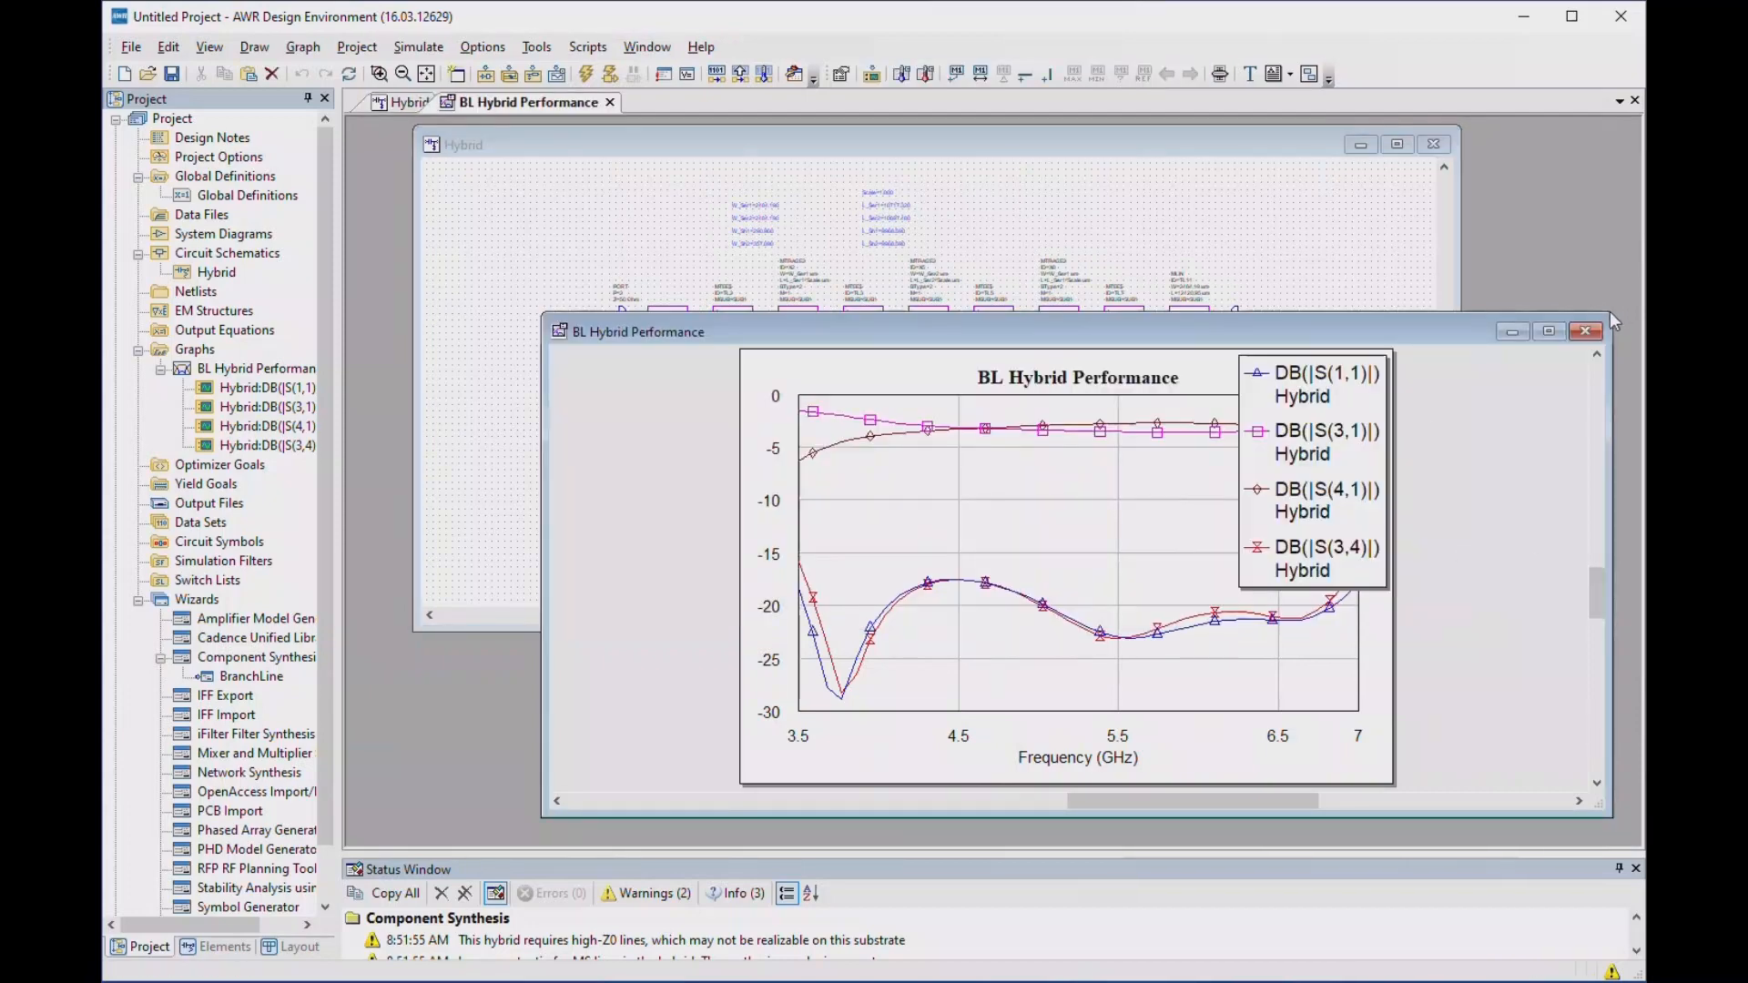
{"action": "left_click_drag", "start_coordinate": [1607, 314], "coordinate": [1261, 310]}
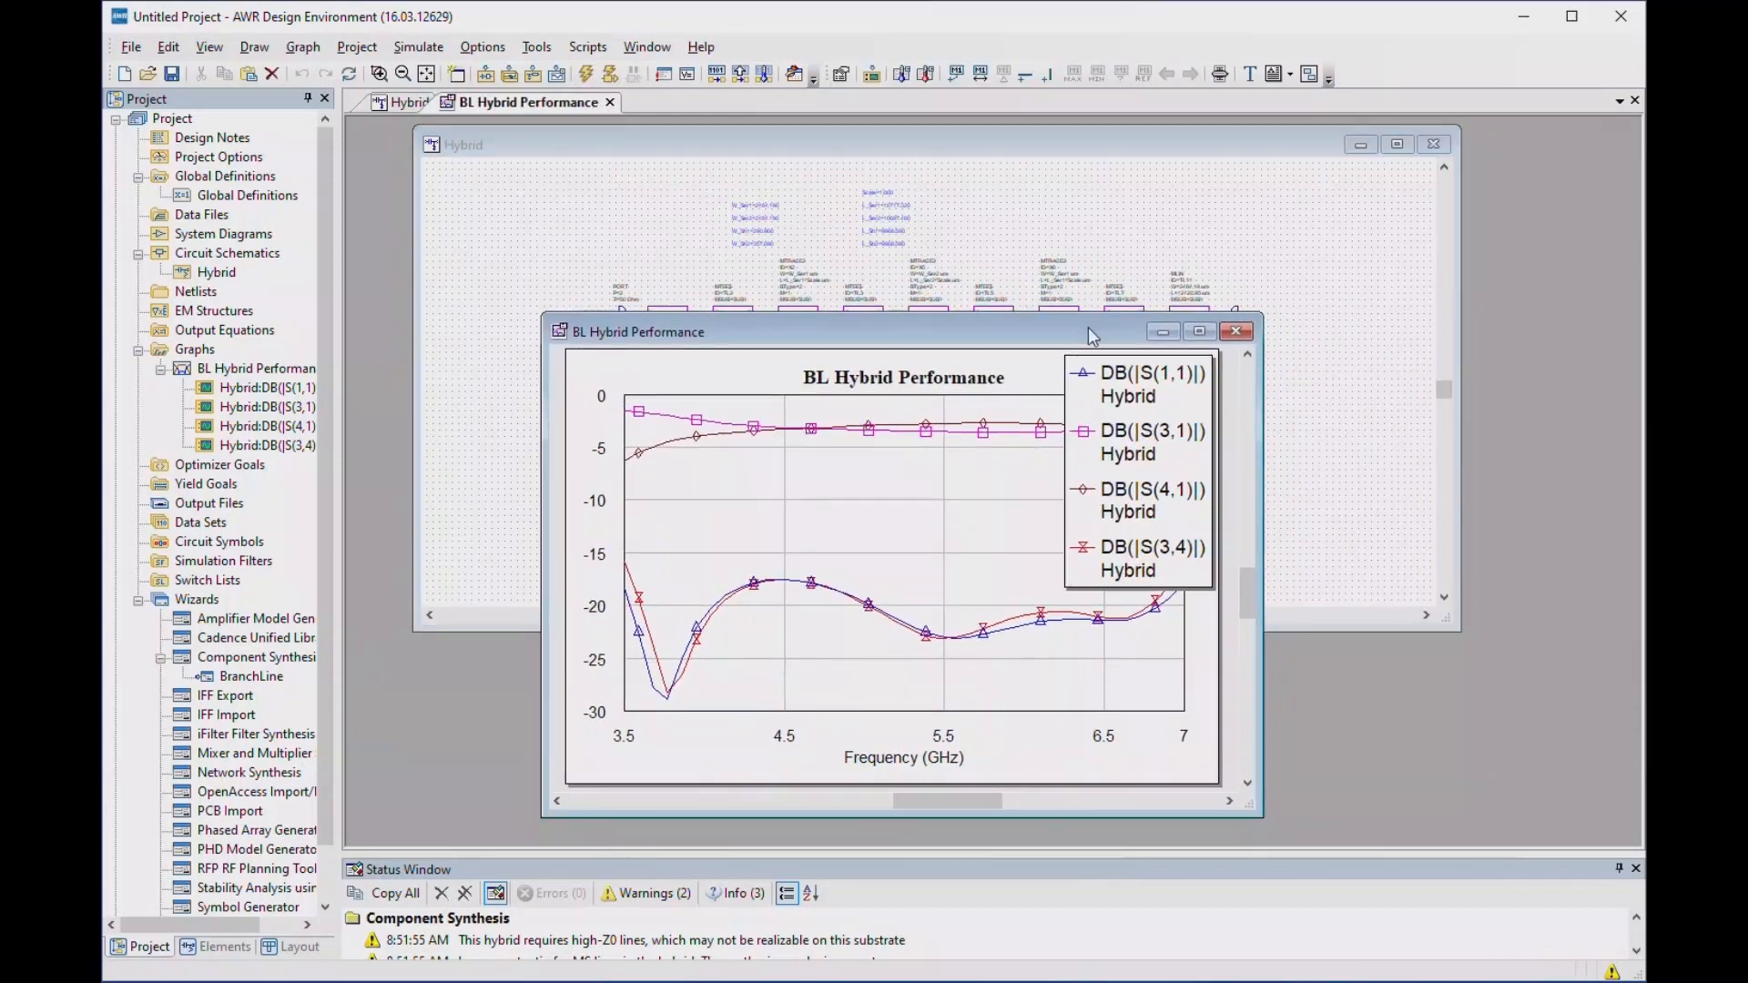
{"action": "left_click_drag", "start_coordinate": [1089, 338], "coordinate": [1407, 344]}
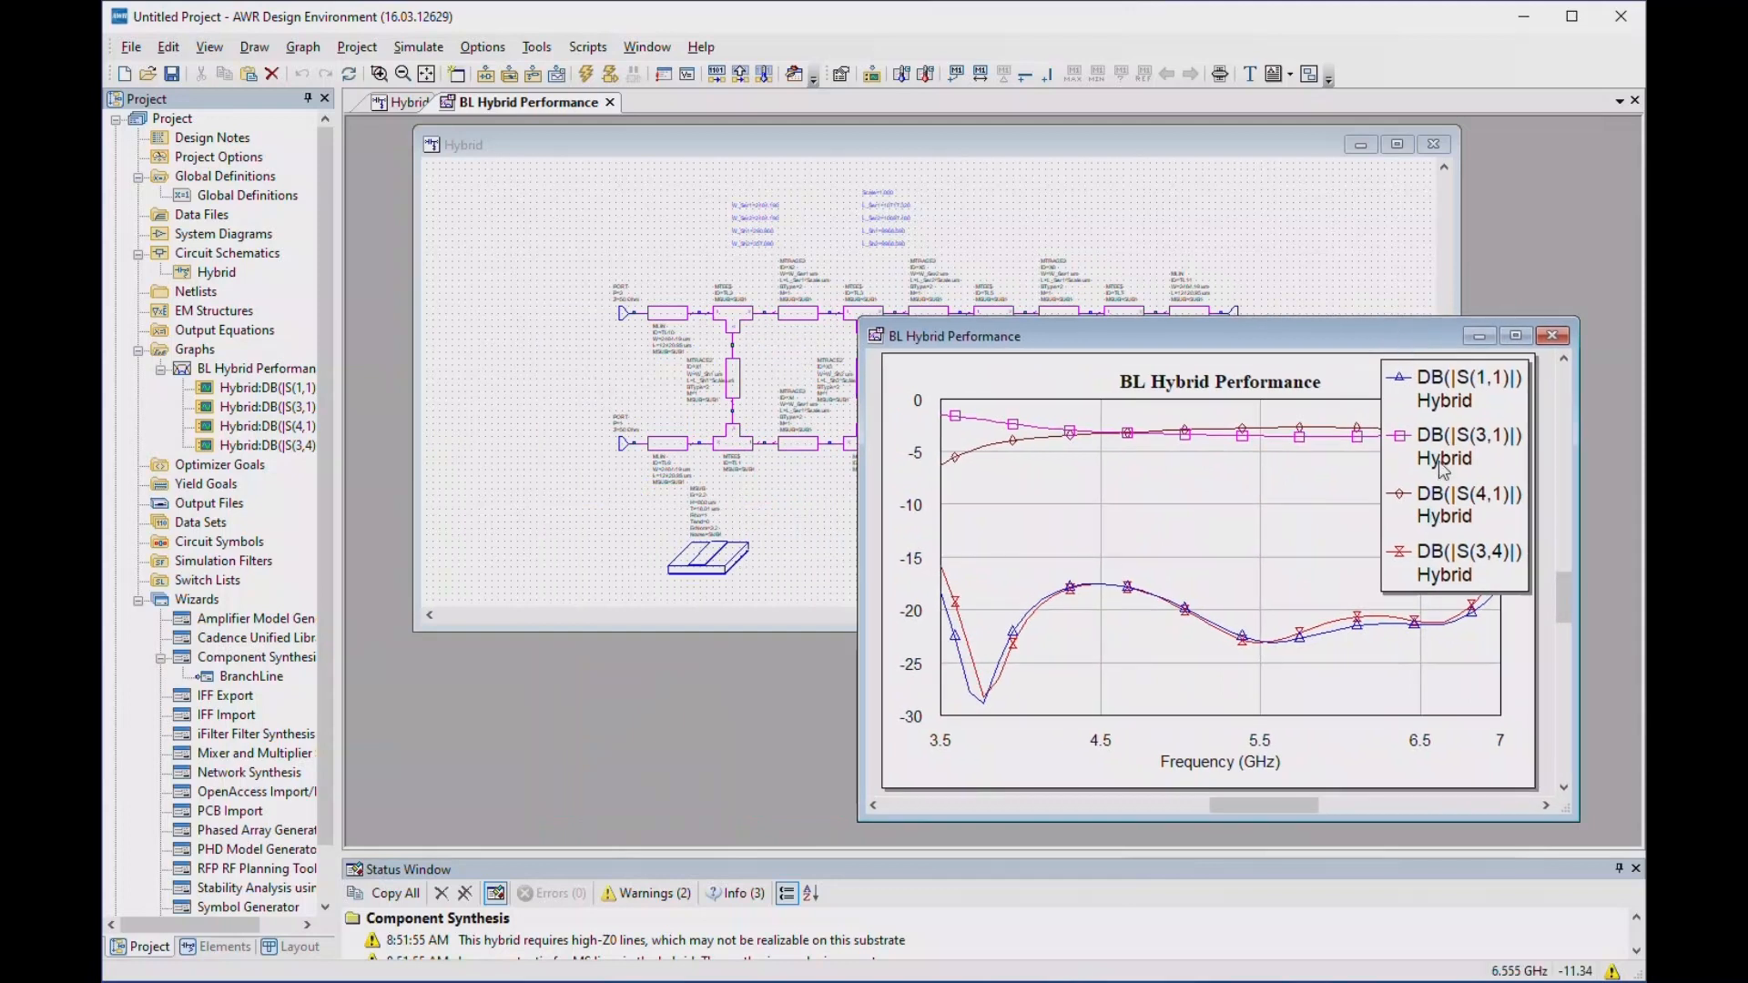
- Reshape the three-section hybrid's graph legend into one row and move it below the response curves
{"action": "left_click", "coordinate": [1443, 405]}
{"action": "left_click_drag", "start_coordinate": [1381, 357], "coordinate": [1168, 531]}
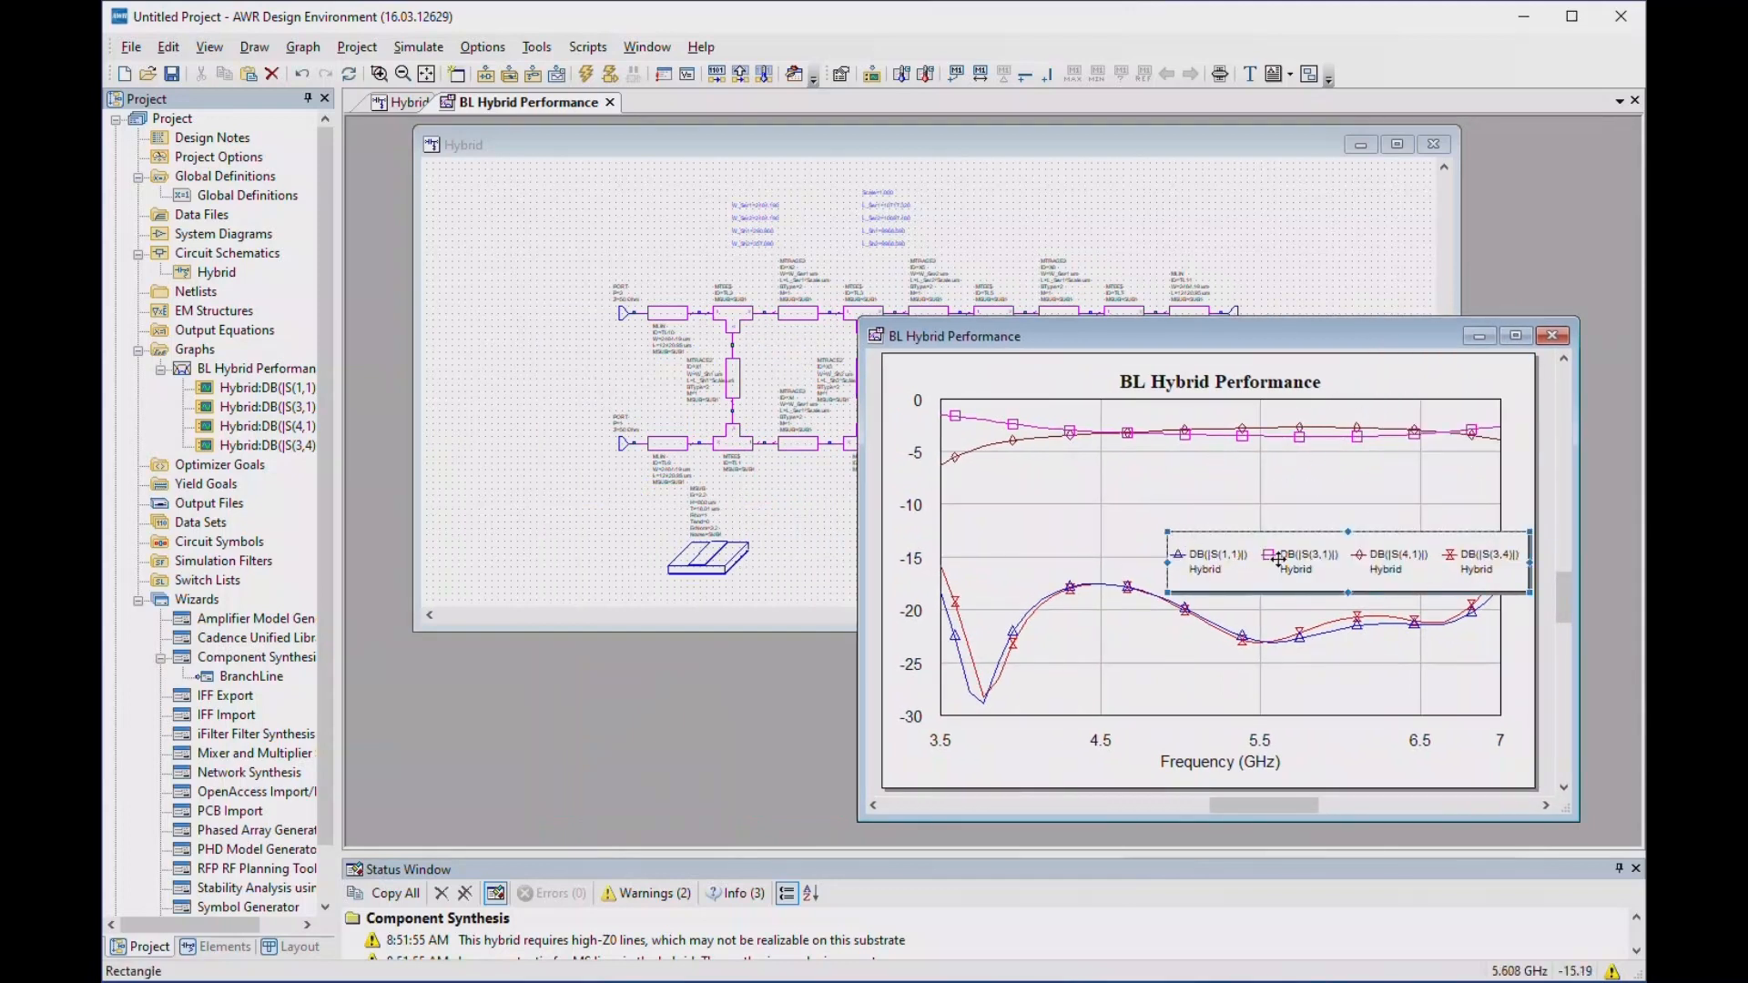
{"action": "left_click_drag", "start_coordinate": [1275, 560], "coordinate": [1181, 688]}
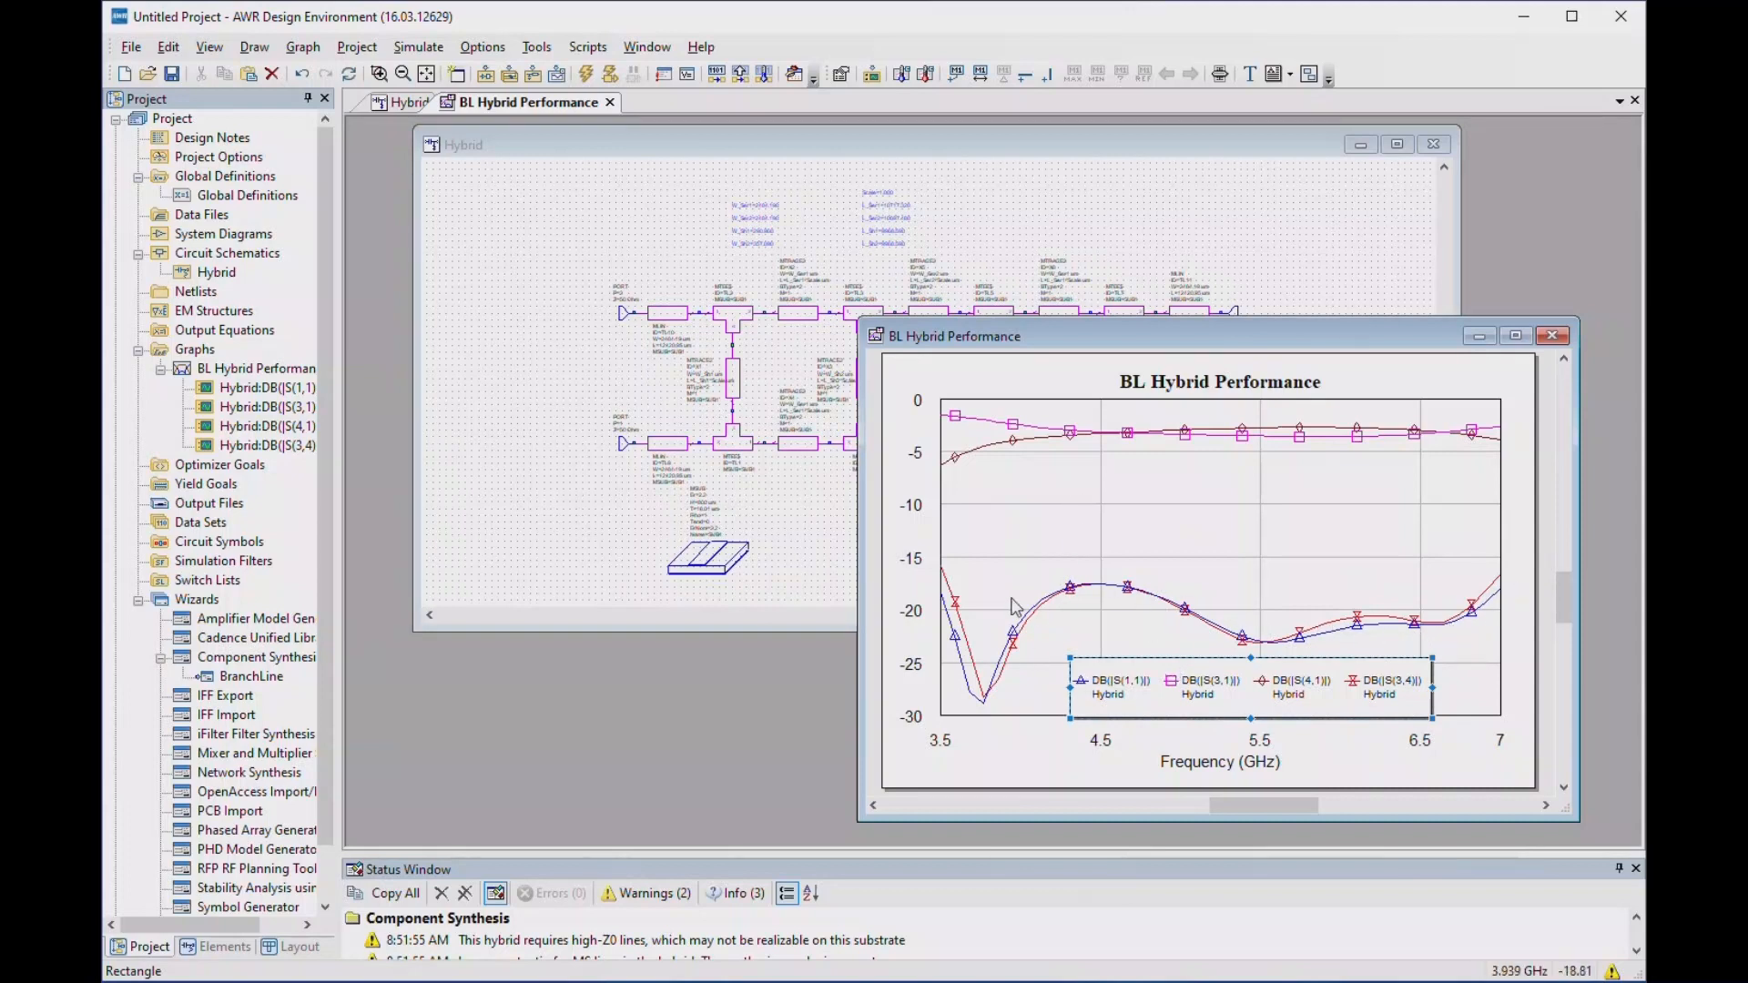
- Trace the S(4,1) response near the lower and upper ends of the plotted frequency band
{"action": "left_click_drag", "start_coordinate": [1045, 441], "coordinate": [1046, 441]}
{"action": "left_click_drag", "start_coordinate": [1049, 450], "coordinate": [1048, 450]}
{"action": "left_click_drag", "start_coordinate": [1481, 444], "coordinate": [1482, 444]}
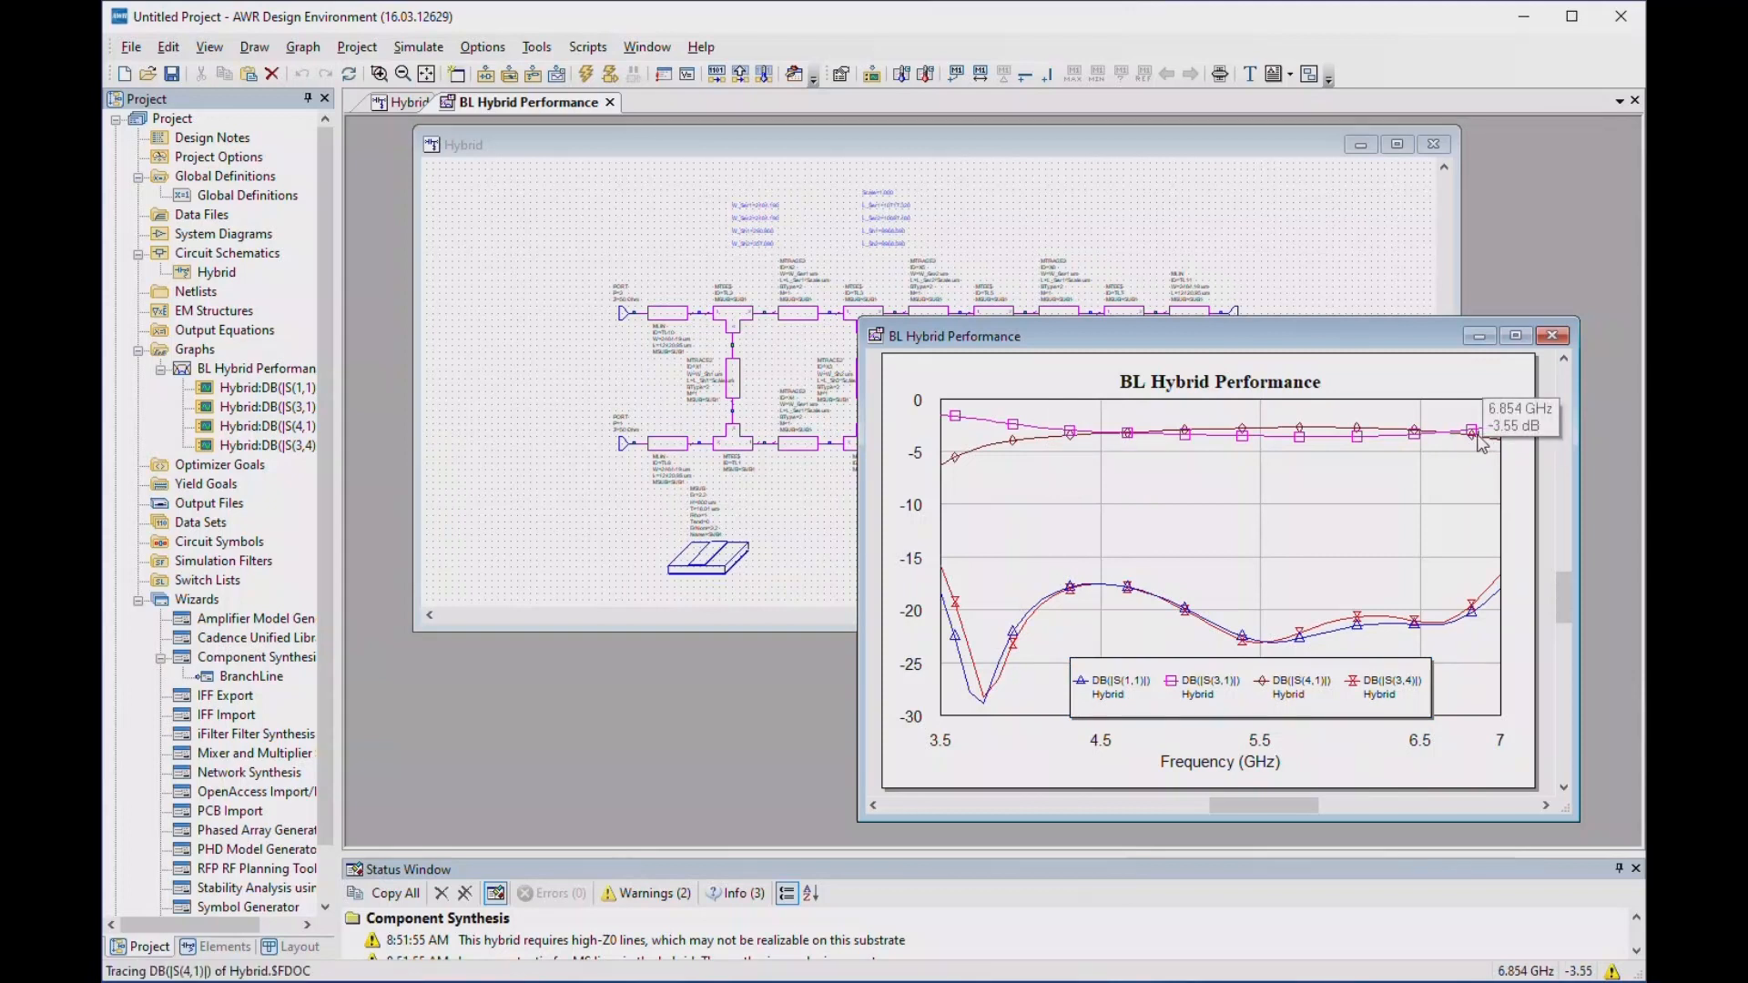
{"action": "left_click_drag", "start_coordinate": [1481, 444], "coordinate": [1481, 444]}
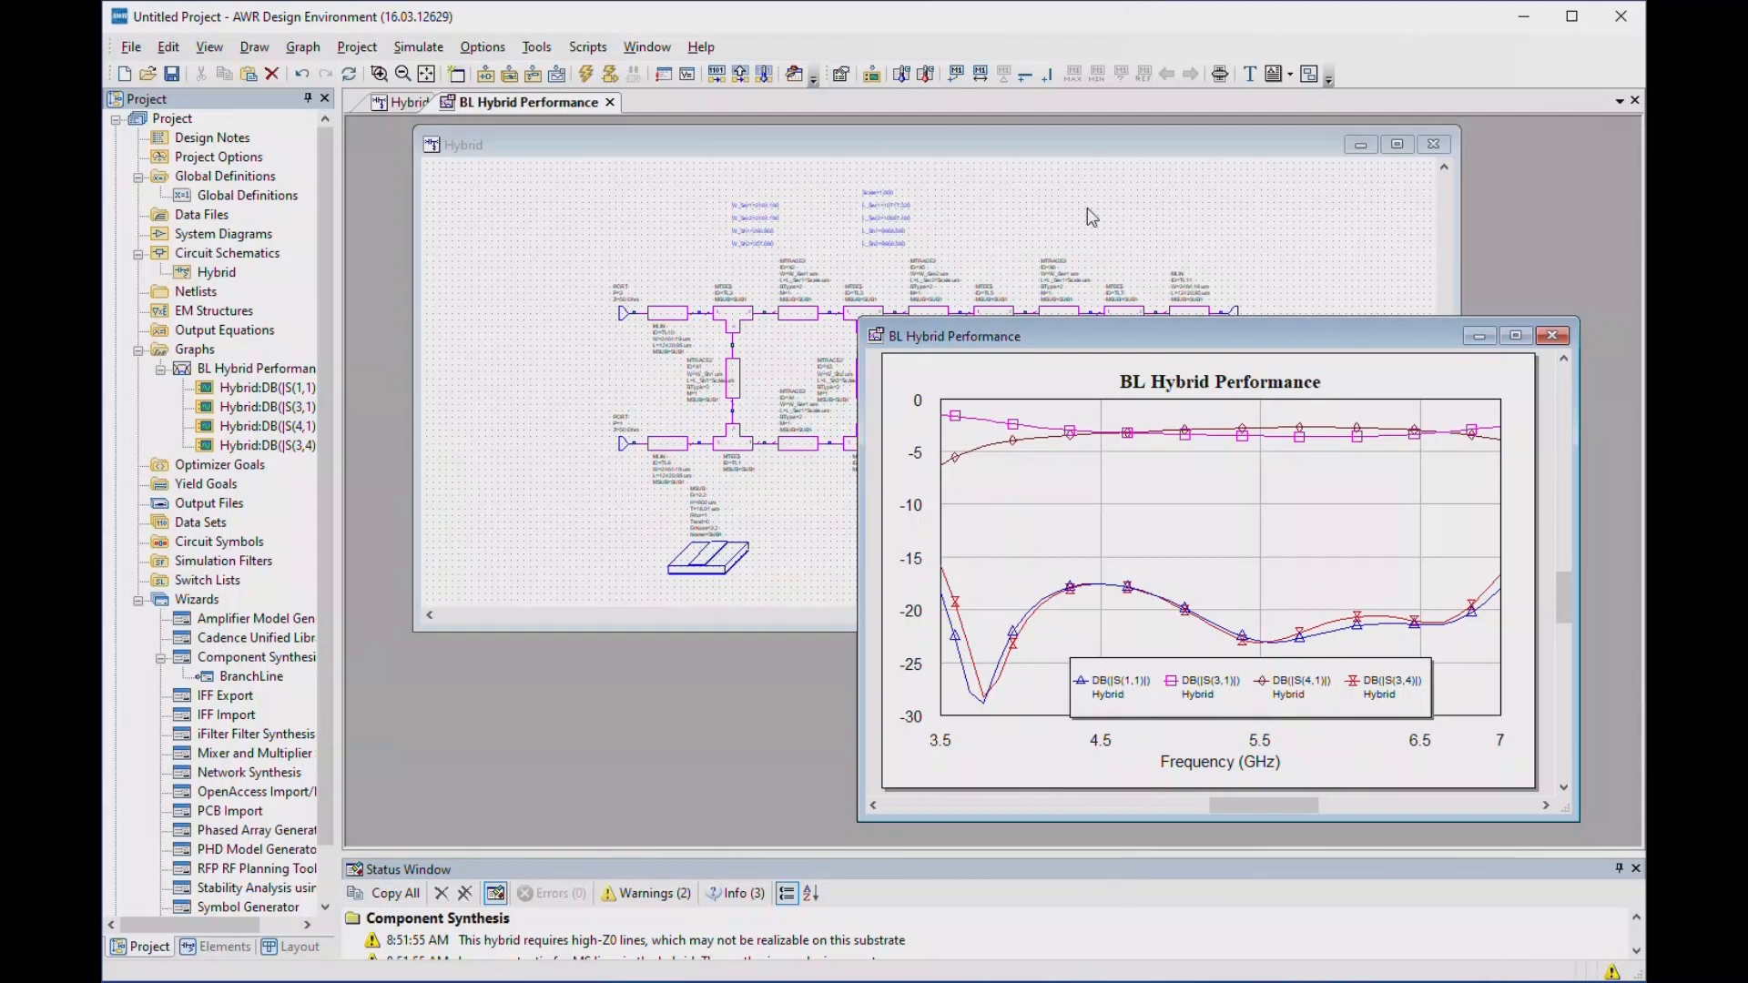
{"action": "mouse_move", "coordinate": [1328, 444]}
- Bring the three-section hybrid schematic to the front, reposition its window and open its layout view
{"action": "left_click", "coordinate": [1007, 141]}
{"action": "left_click_drag", "start_coordinate": [997, 138], "coordinate": [956, 155]}
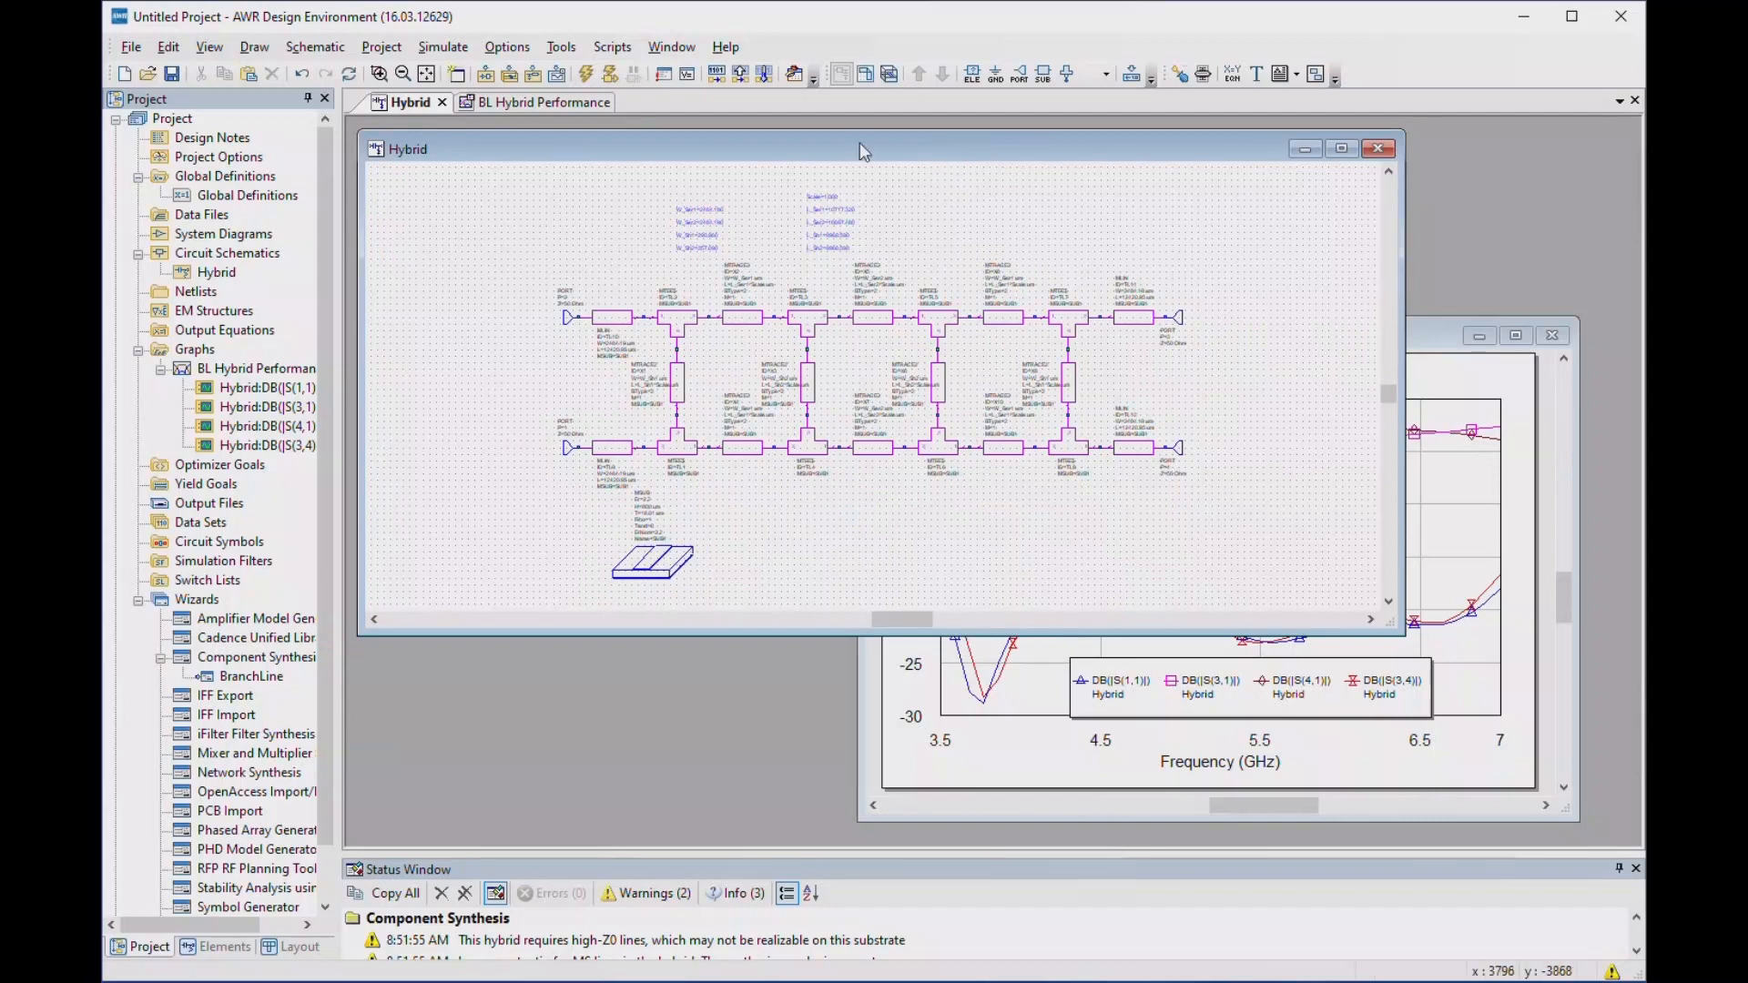
{"action": "left_click", "coordinate": [866, 75]}
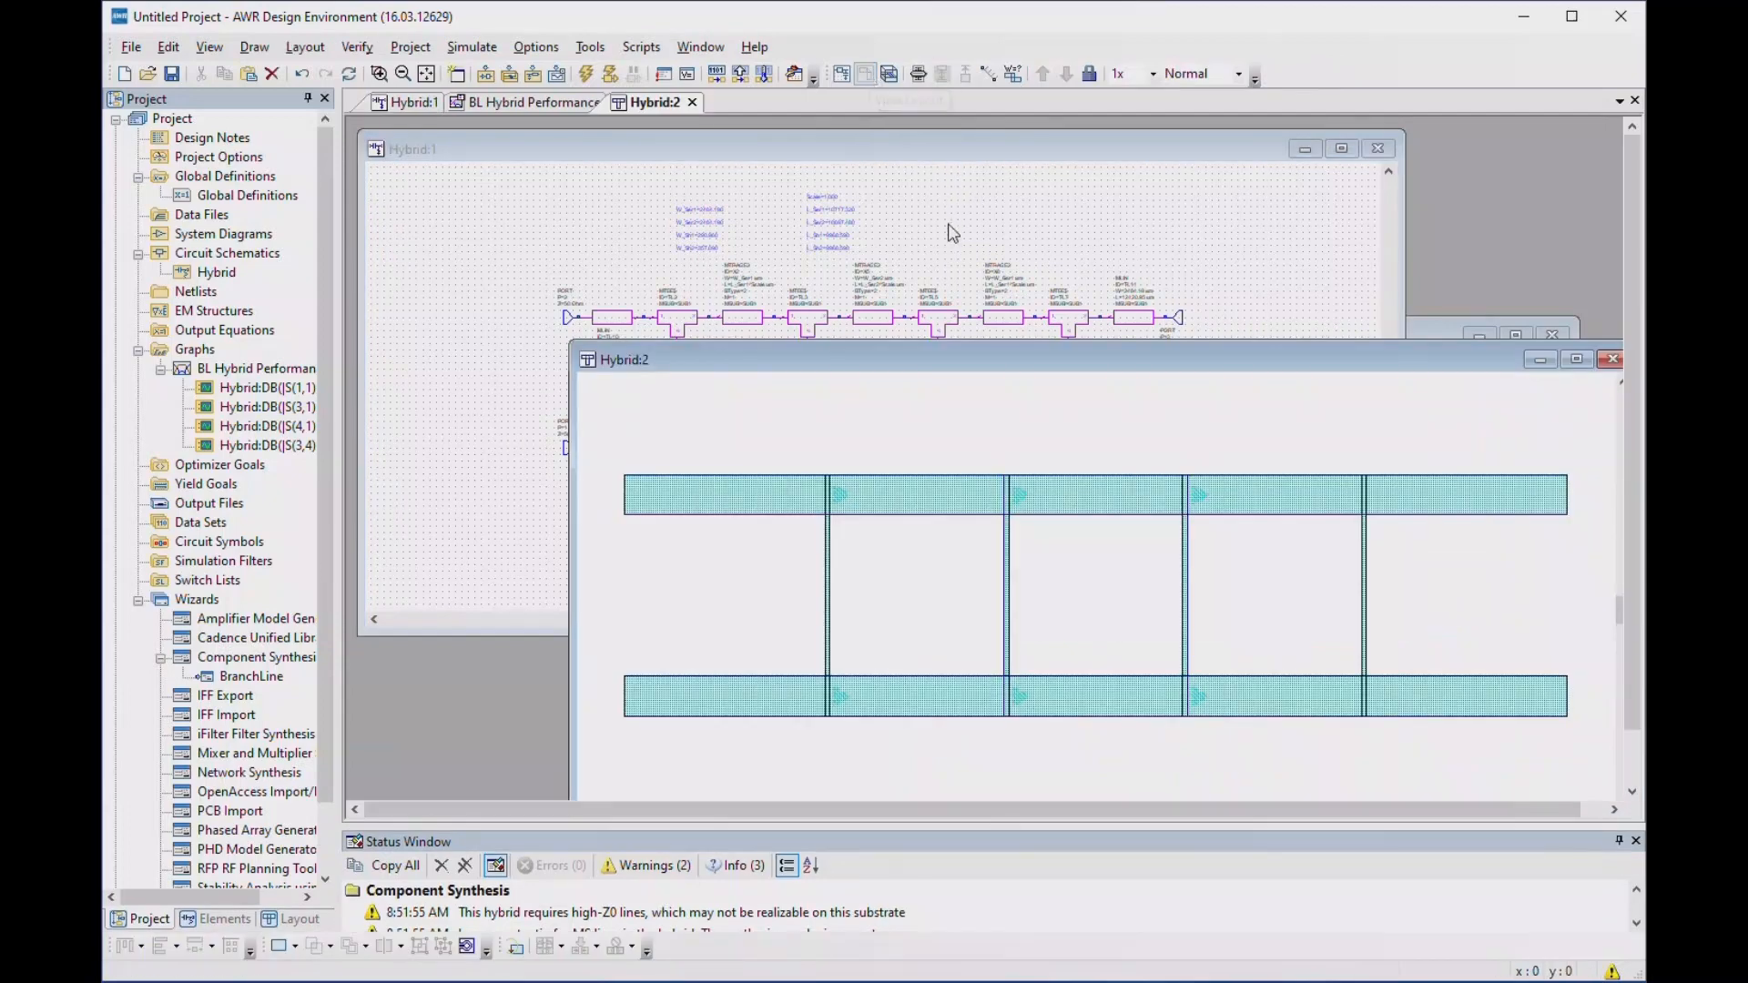
- Shrink the layout window and place it over the lower part of the schematic, inspect the layout, and return to the schematic
{"action": "left_click_drag", "start_coordinate": [903, 367], "coordinate": [769, 218]}
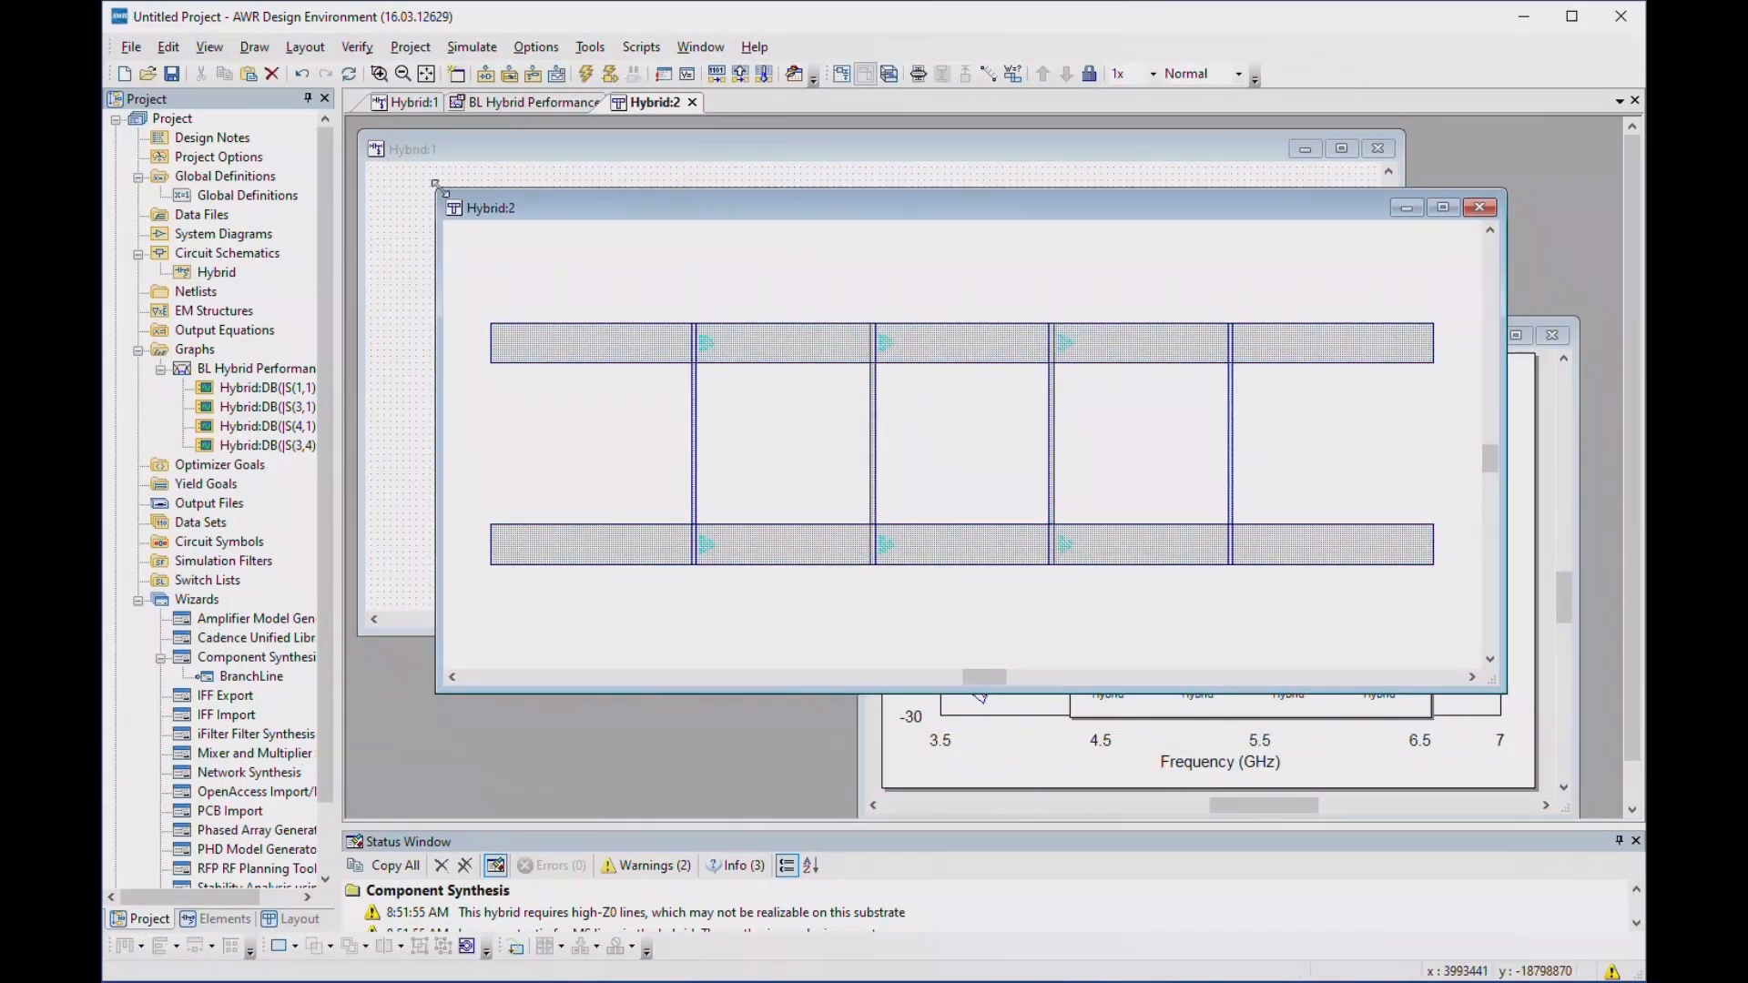
{"action": "left_click_drag", "start_coordinate": [435, 184], "coordinate": [493, 313]}
{"action": "left_click_drag", "start_coordinate": [656, 336], "coordinate": [560, 371]}
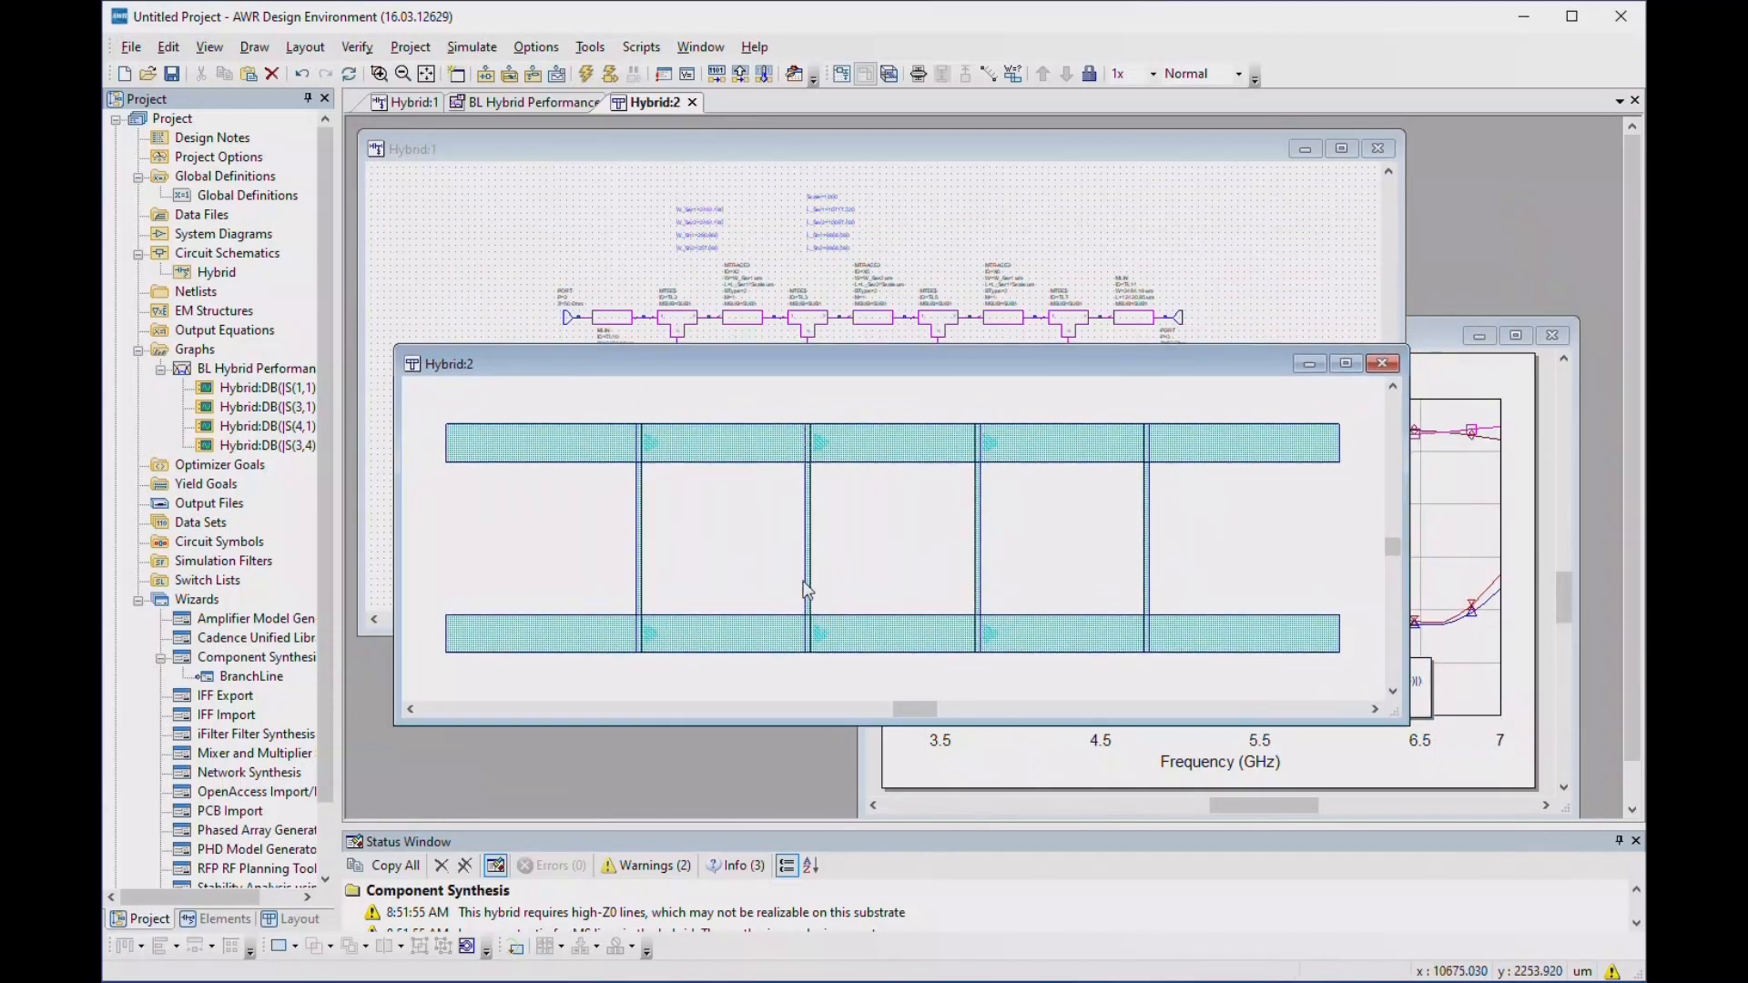
{"action": "left_click", "coordinate": [632, 460]}
{"action": "left_click", "coordinate": [1235, 241]}
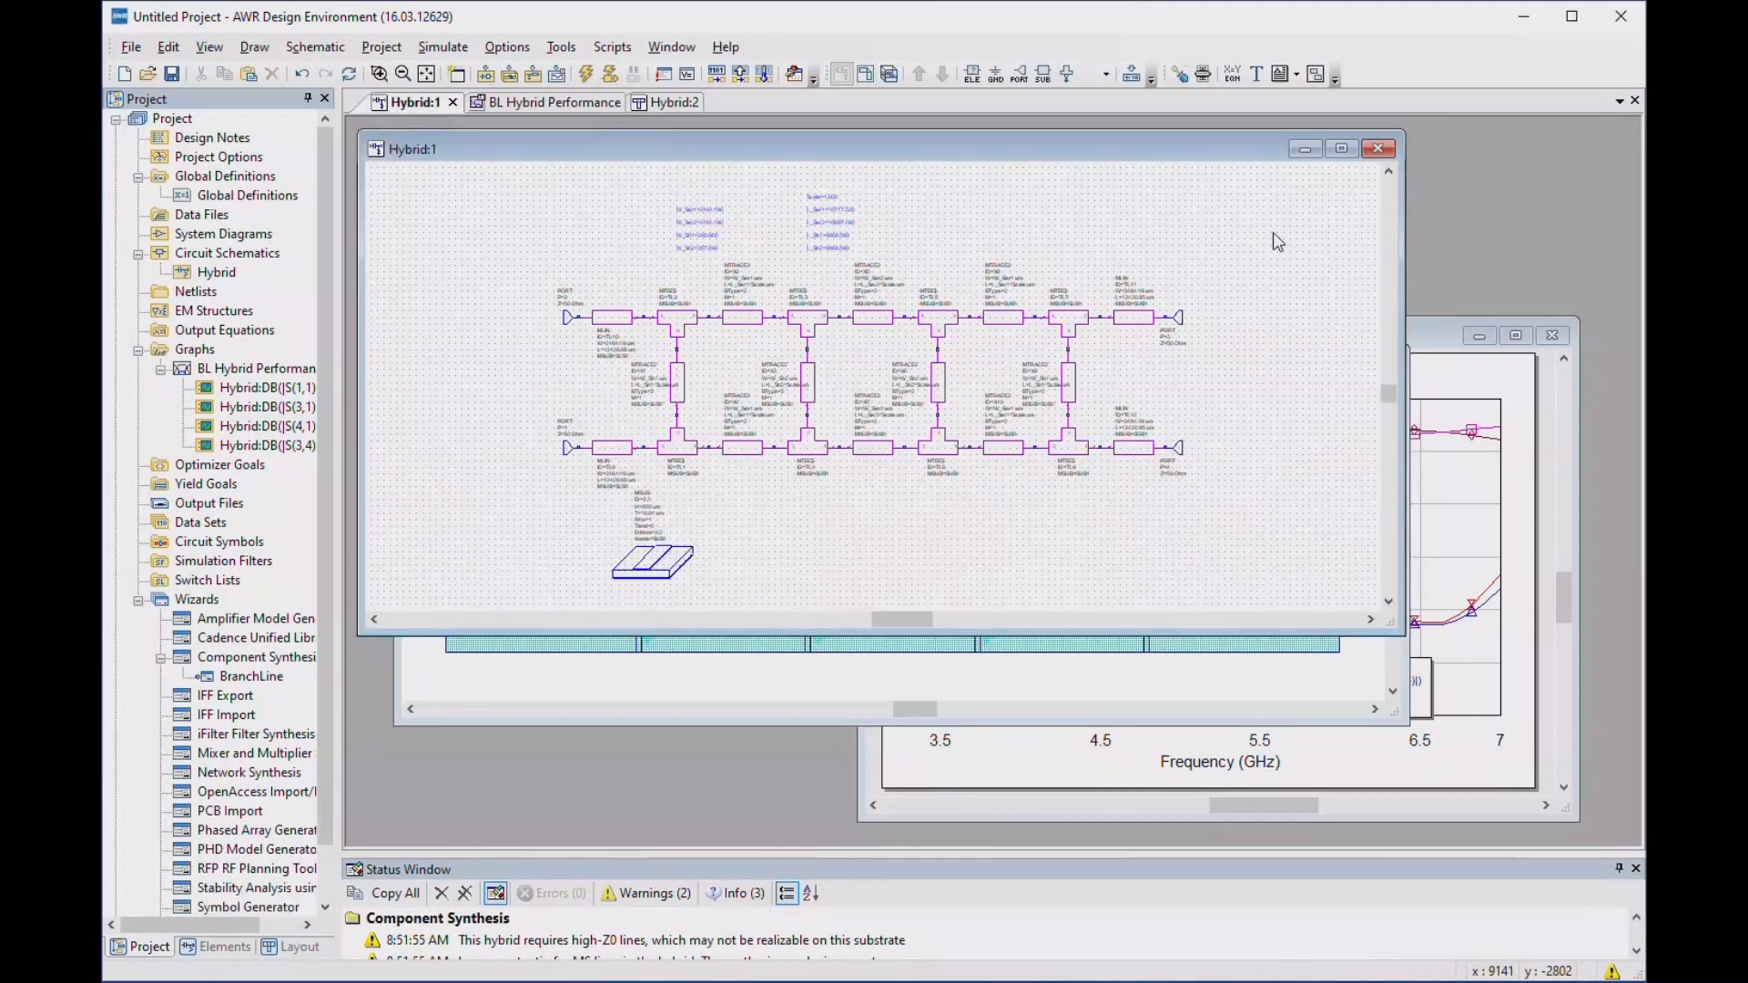
- Bring the BL Hybrid Performance graph to the front, open the Tuner and move it clear of the response curves
{"action": "left_click", "coordinate": [1438, 337]}
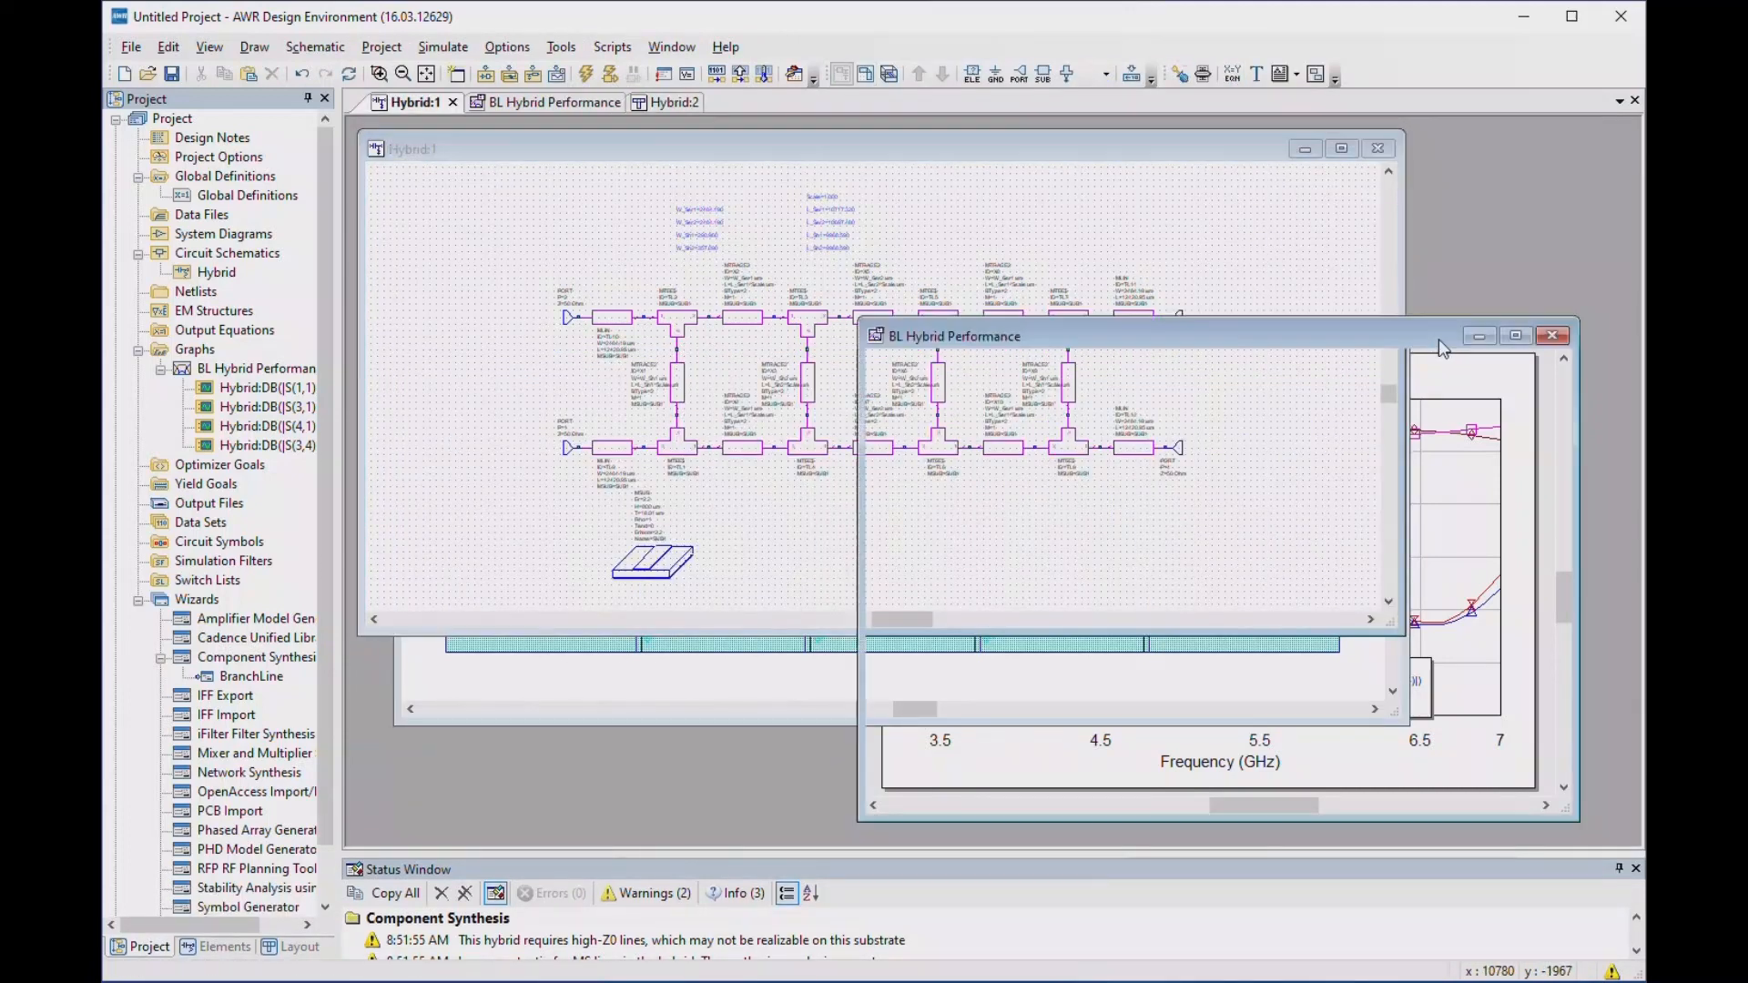
{"action": "left_click", "coordinate": [1220, 77]}
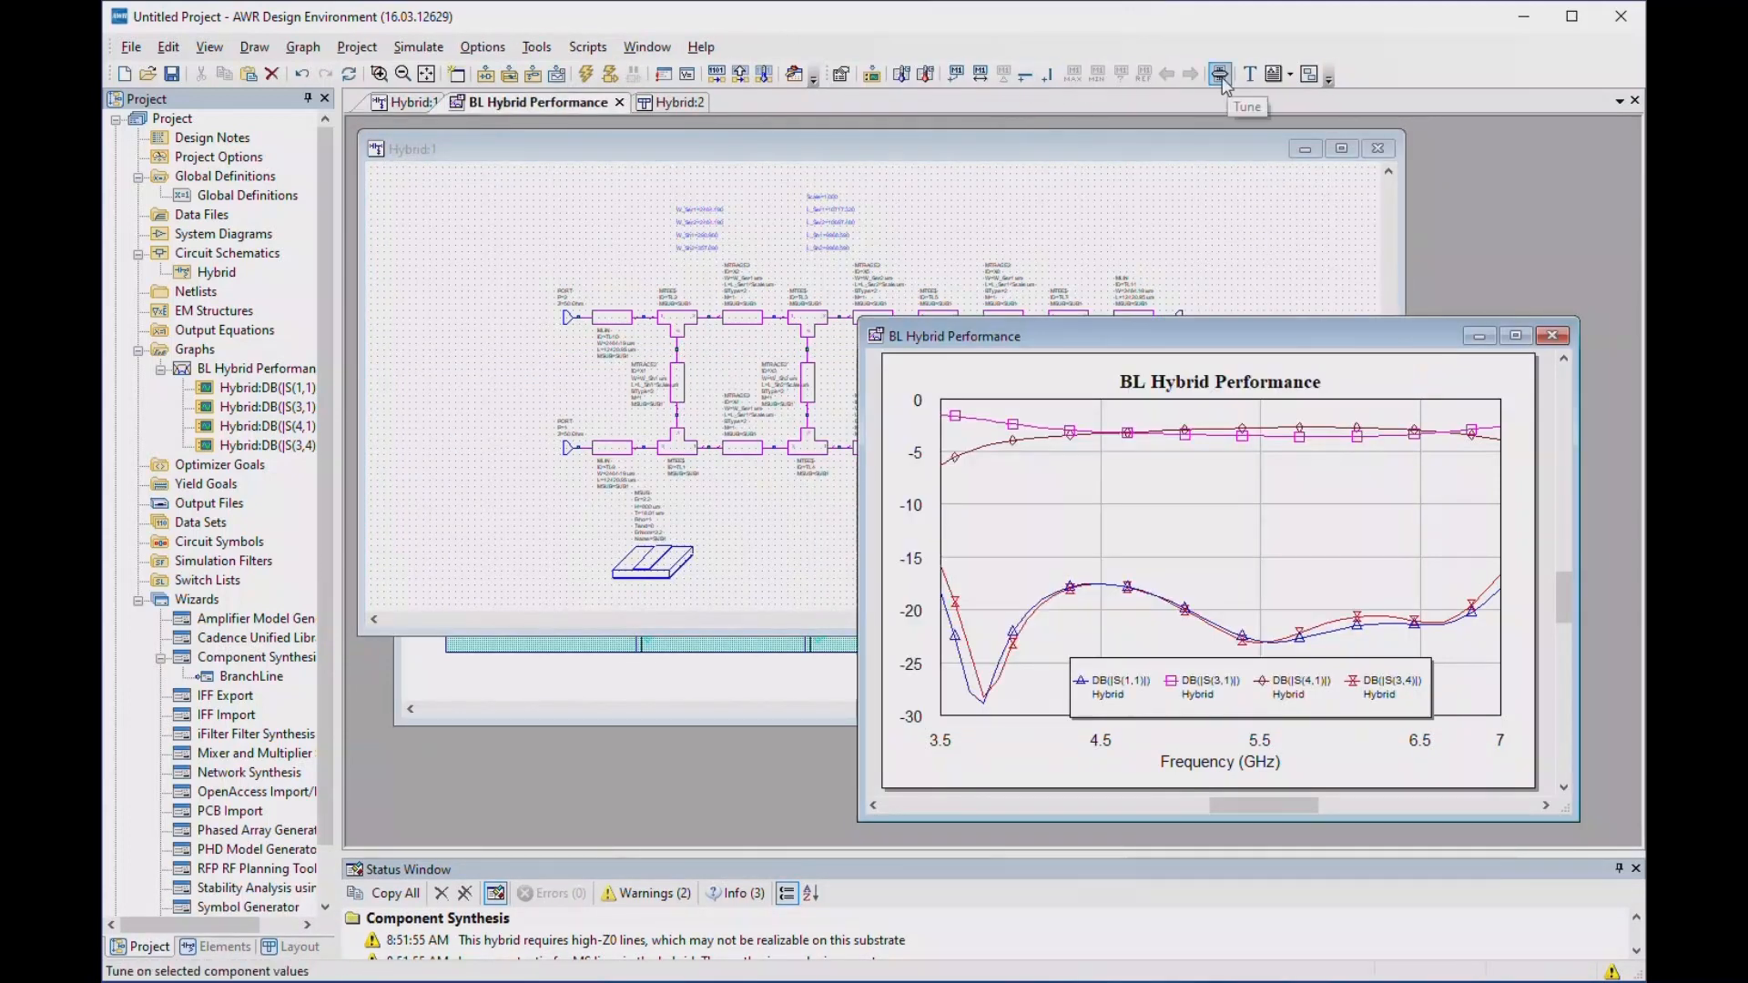
{"action": "left_click_drag", "start_coordinate": [1182, 211], "coordinate": [1347, 130]}
{"action": "left_click", "coordinate": [876, 393]}
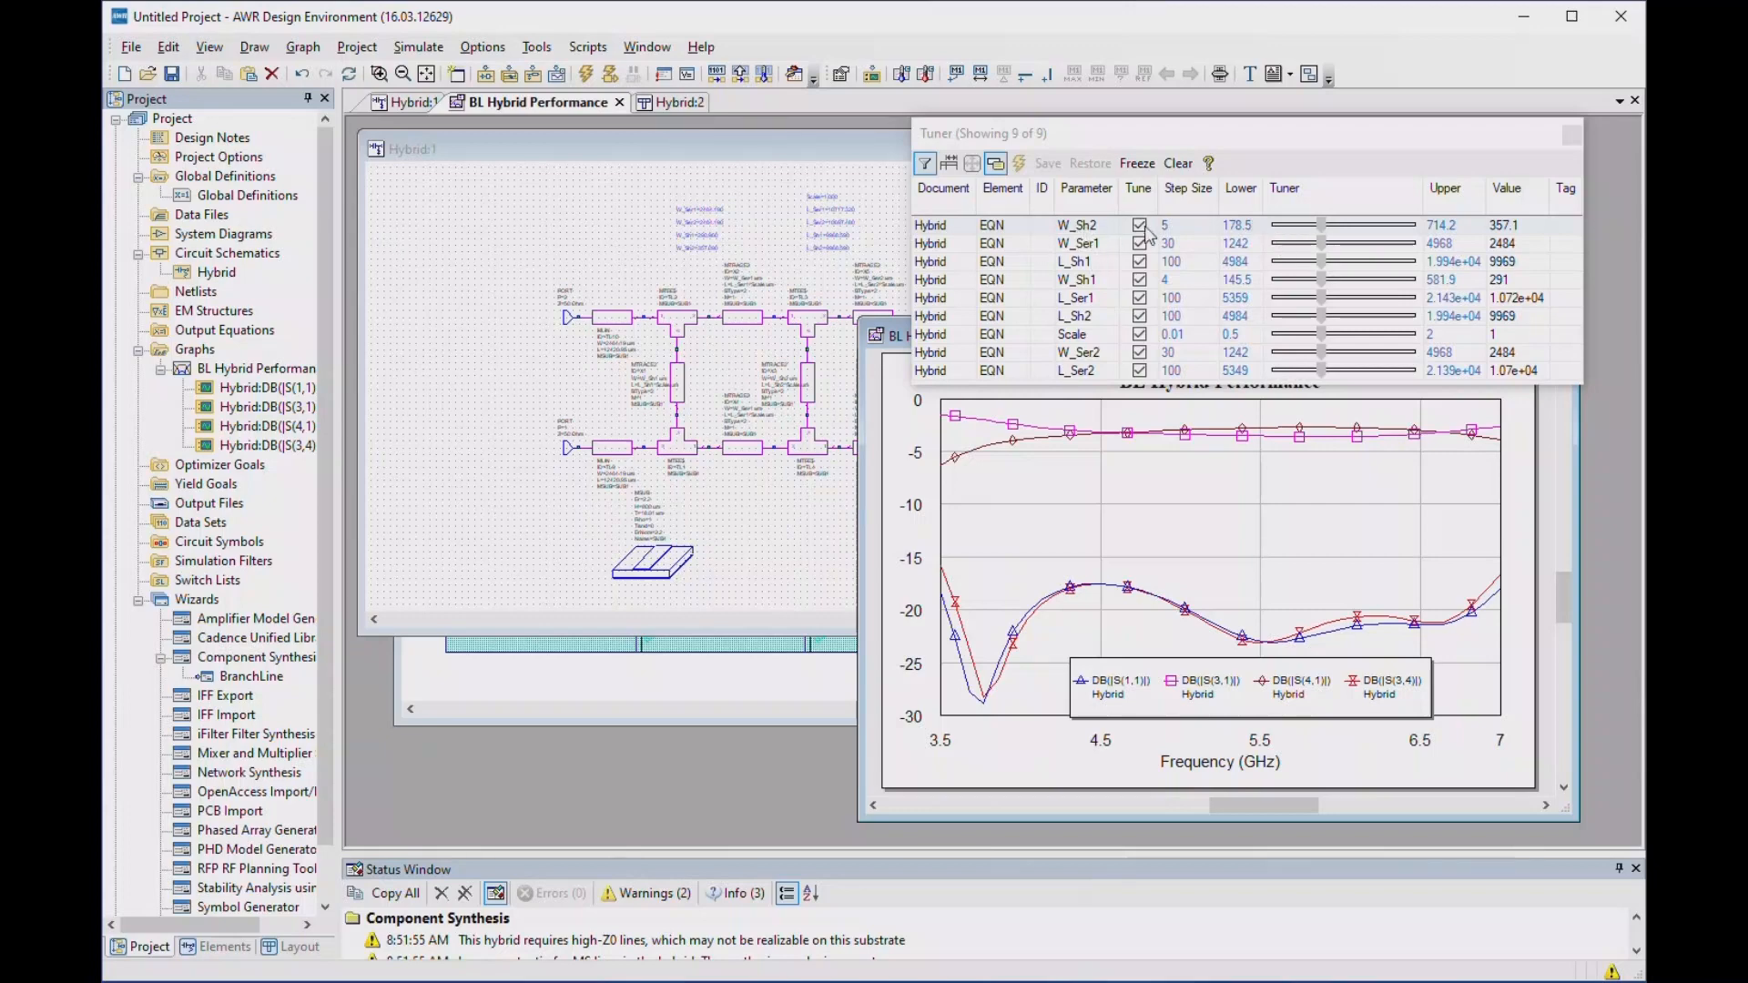
- Tune the shunt line widths W_Sh2 to 452.1 and W_Sh1 to 183, then close the Tuner and return to the hybrid schematic
{"action": "mouse_move", "coordinate": [1325, 224]}
{"action": "left_mouse_down"}
{"action": "mouse_move", "coordinate": [1316, 236]}
{"action": "mouse_move", "coordinate": [1360, 231]}
{"action": "mouse_move", "coordinate": [1312, 236]}
{"action": "mouse_move", "coordinate": [1334, 234]}
{"action": "mouse_move", "coordinate": [1325, 246]}
{"action": "left_mouse_up"}
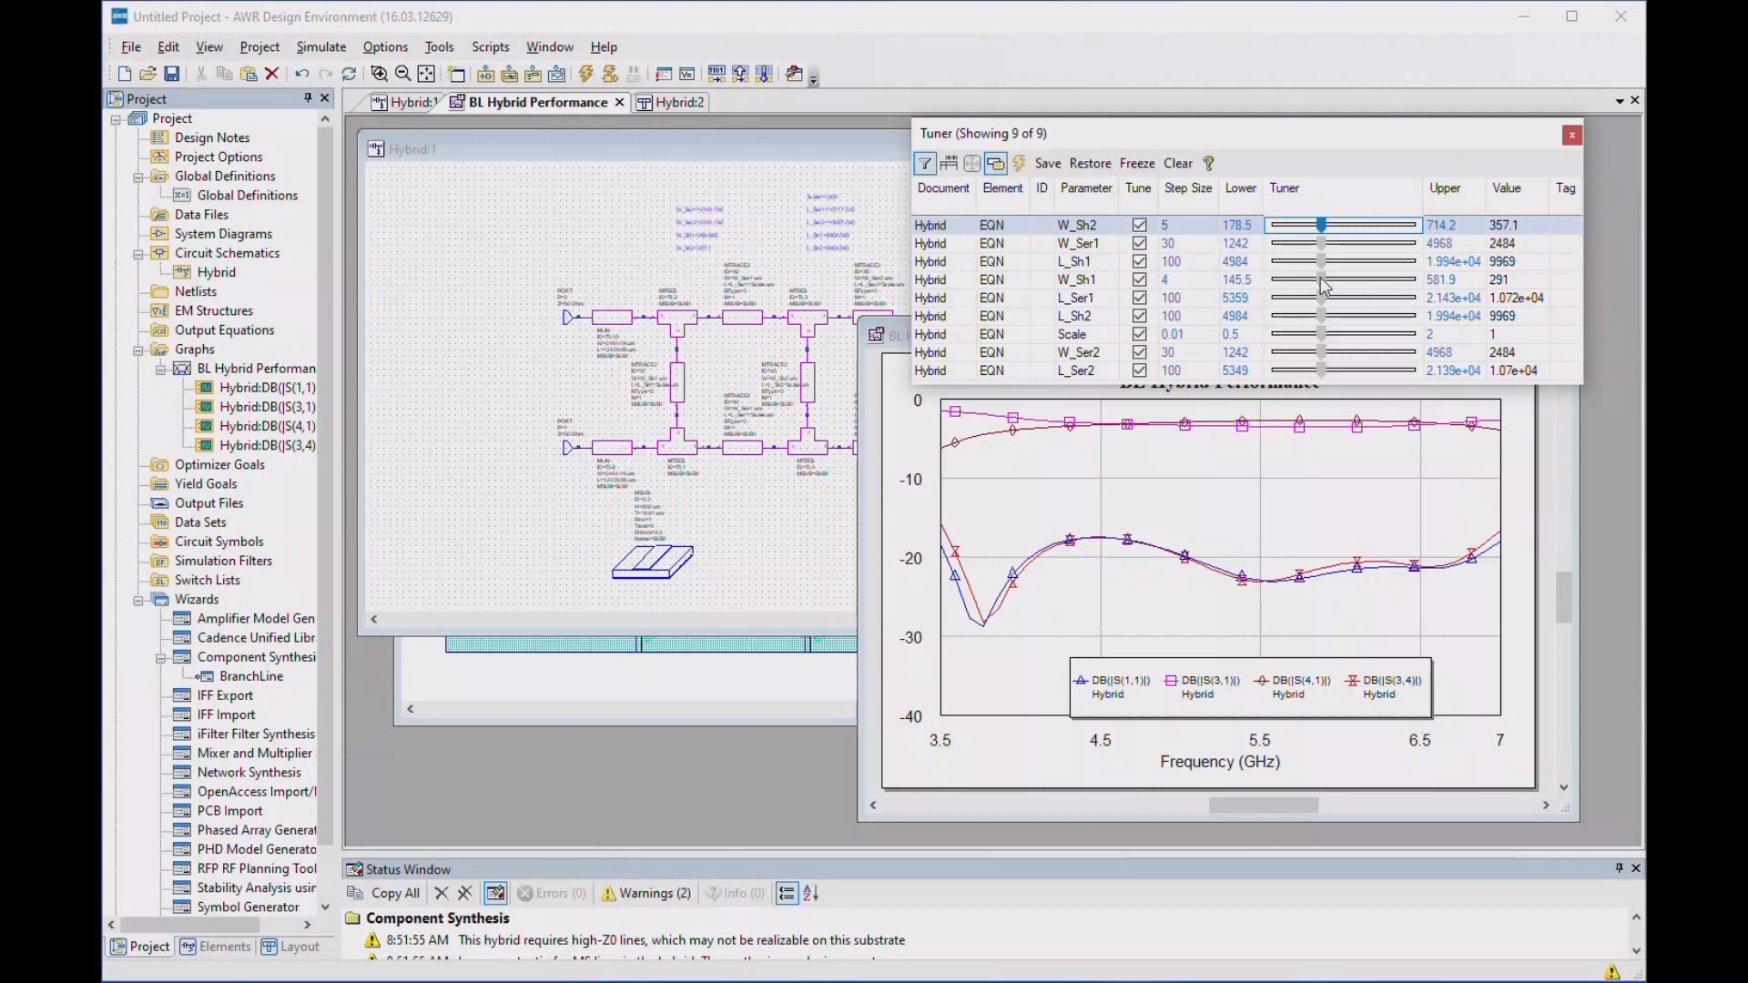
{"action": "mouse_move", "coordinate": [1321, 280]}
{"action": "left_mouse_down"}
{"action": "mouse_move", "coordinate": [1355, 282]}
{"action": "mouse_move", "coordinate": [1319, 294]}
{"action": "left_mouse_up"}
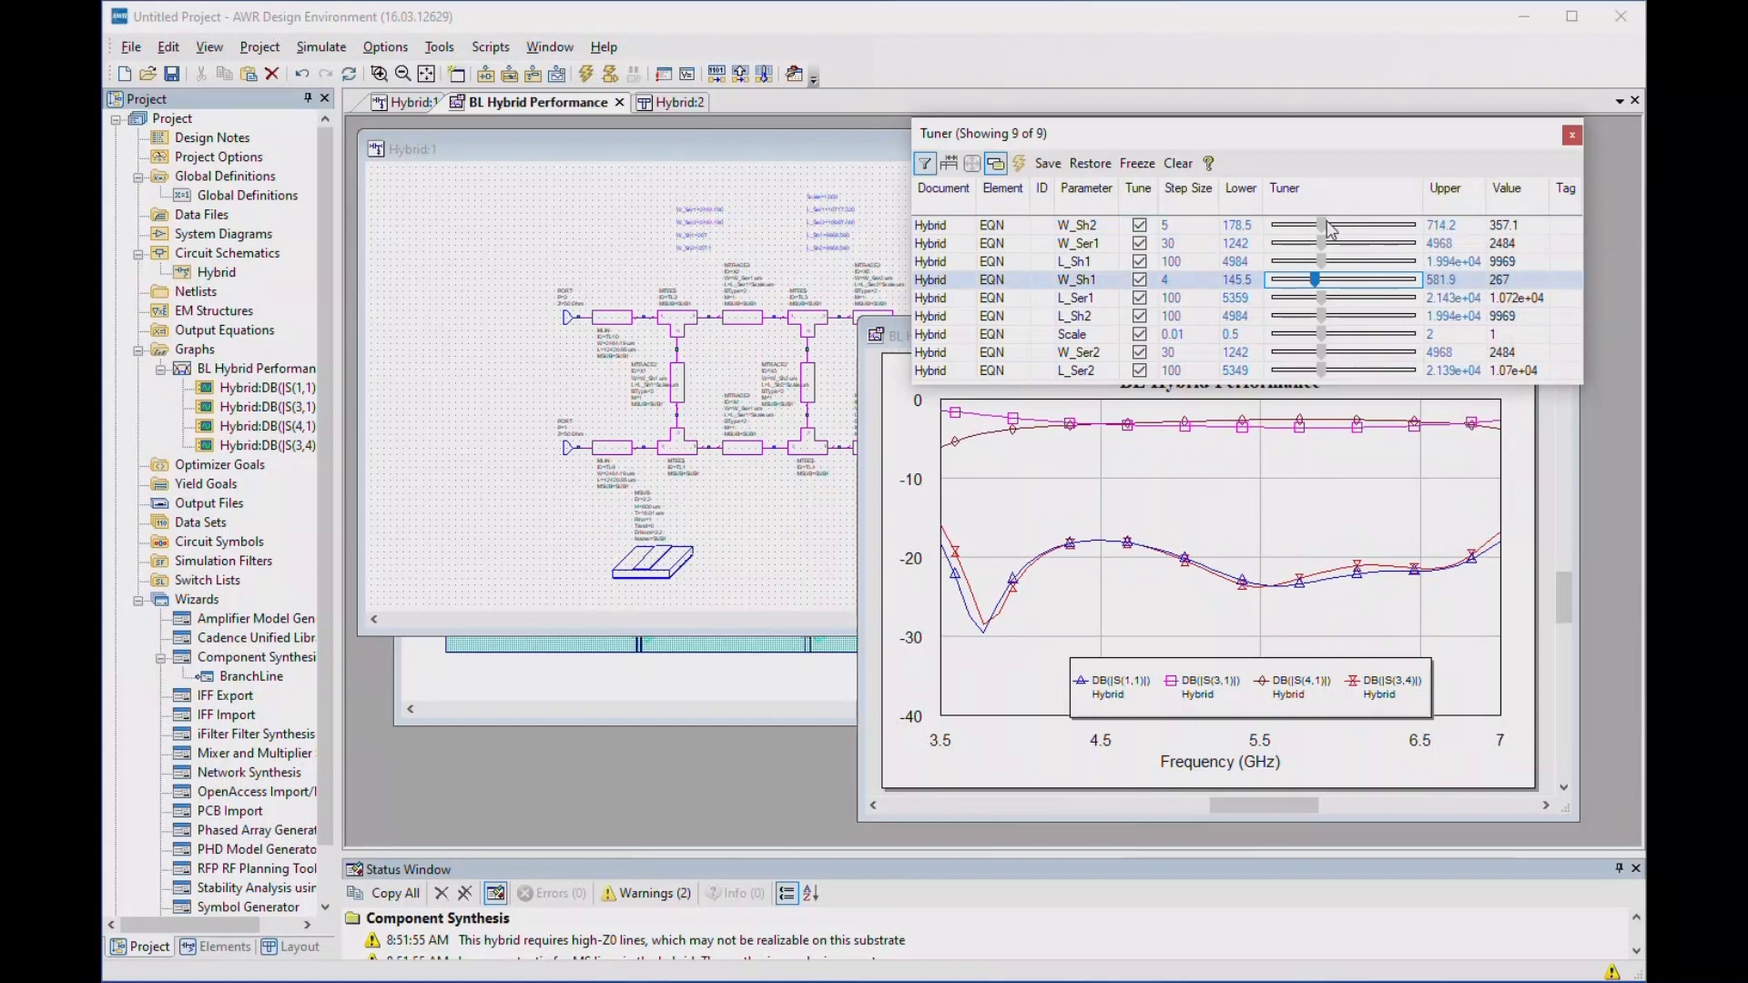
{"action": "left_click_drag", "start_coordinate": [1327, 223], "coordinate": [1347, 227]}
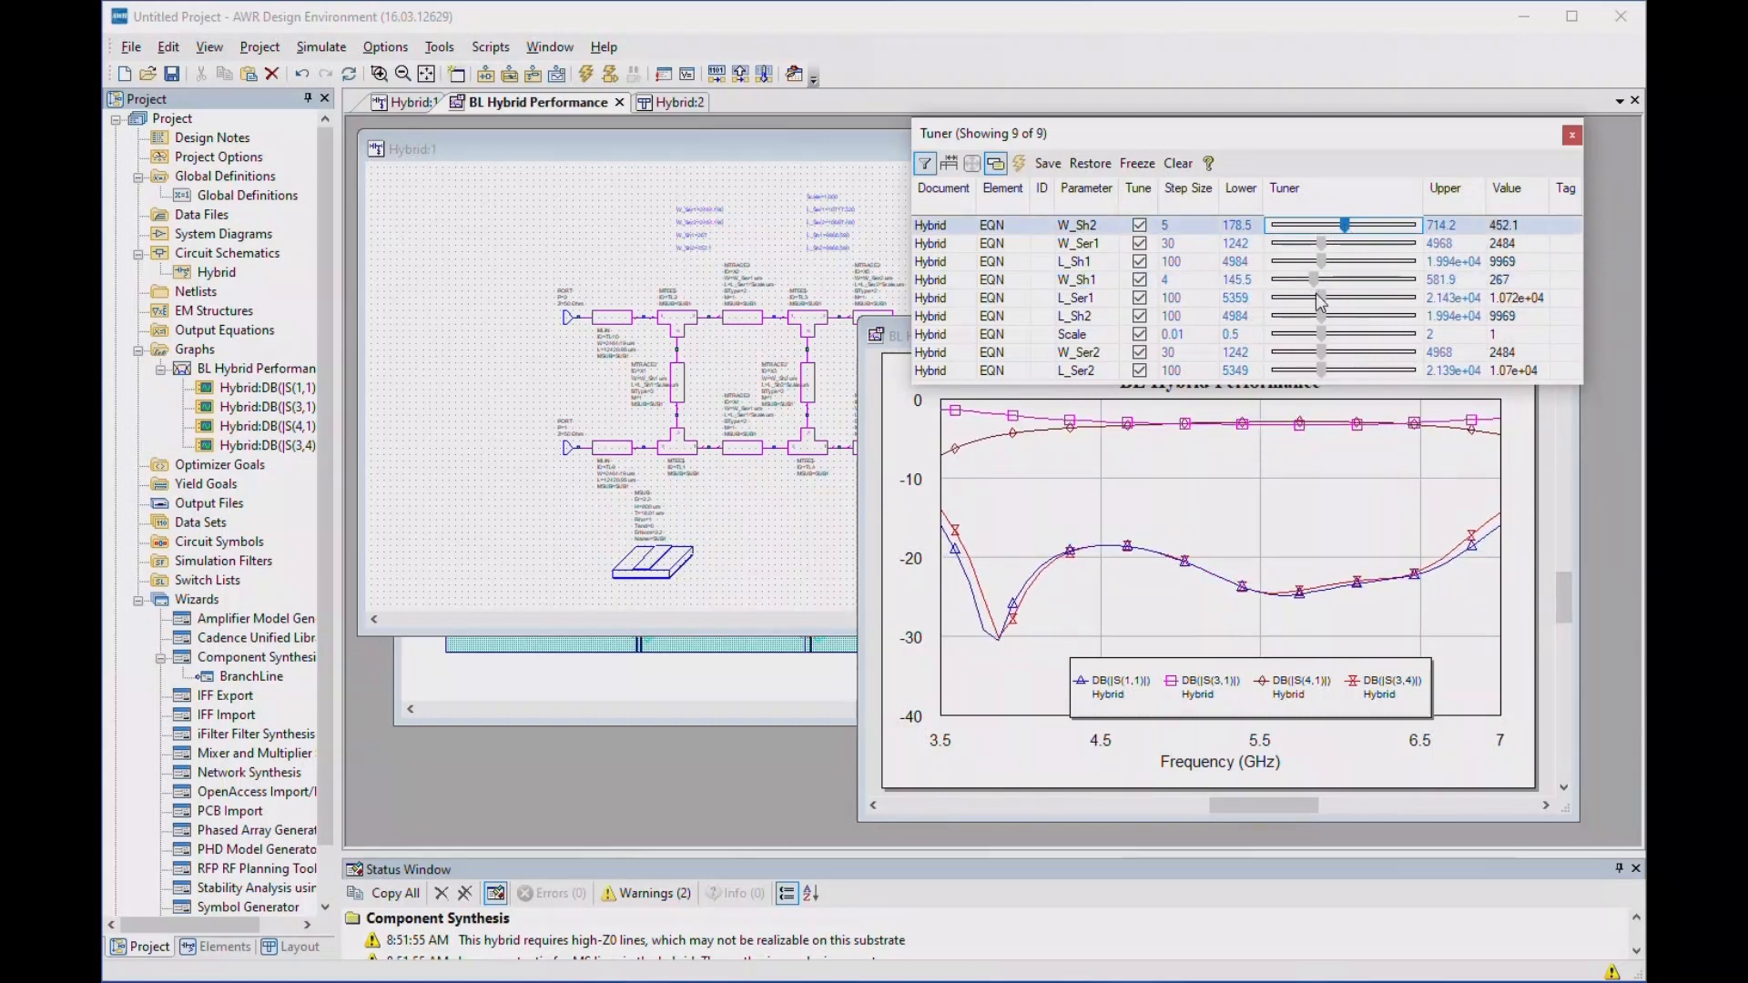
{"action": "mouse_move", "coordinate": [1315, 283]}
{"action": "left_mouse_down"}
{"action": "mouse_move", "coordinate": [1329, 283]}
{"action": "mouse_move", "coordinate": [1293, 292]}
{"action": "left_mouse_up"}
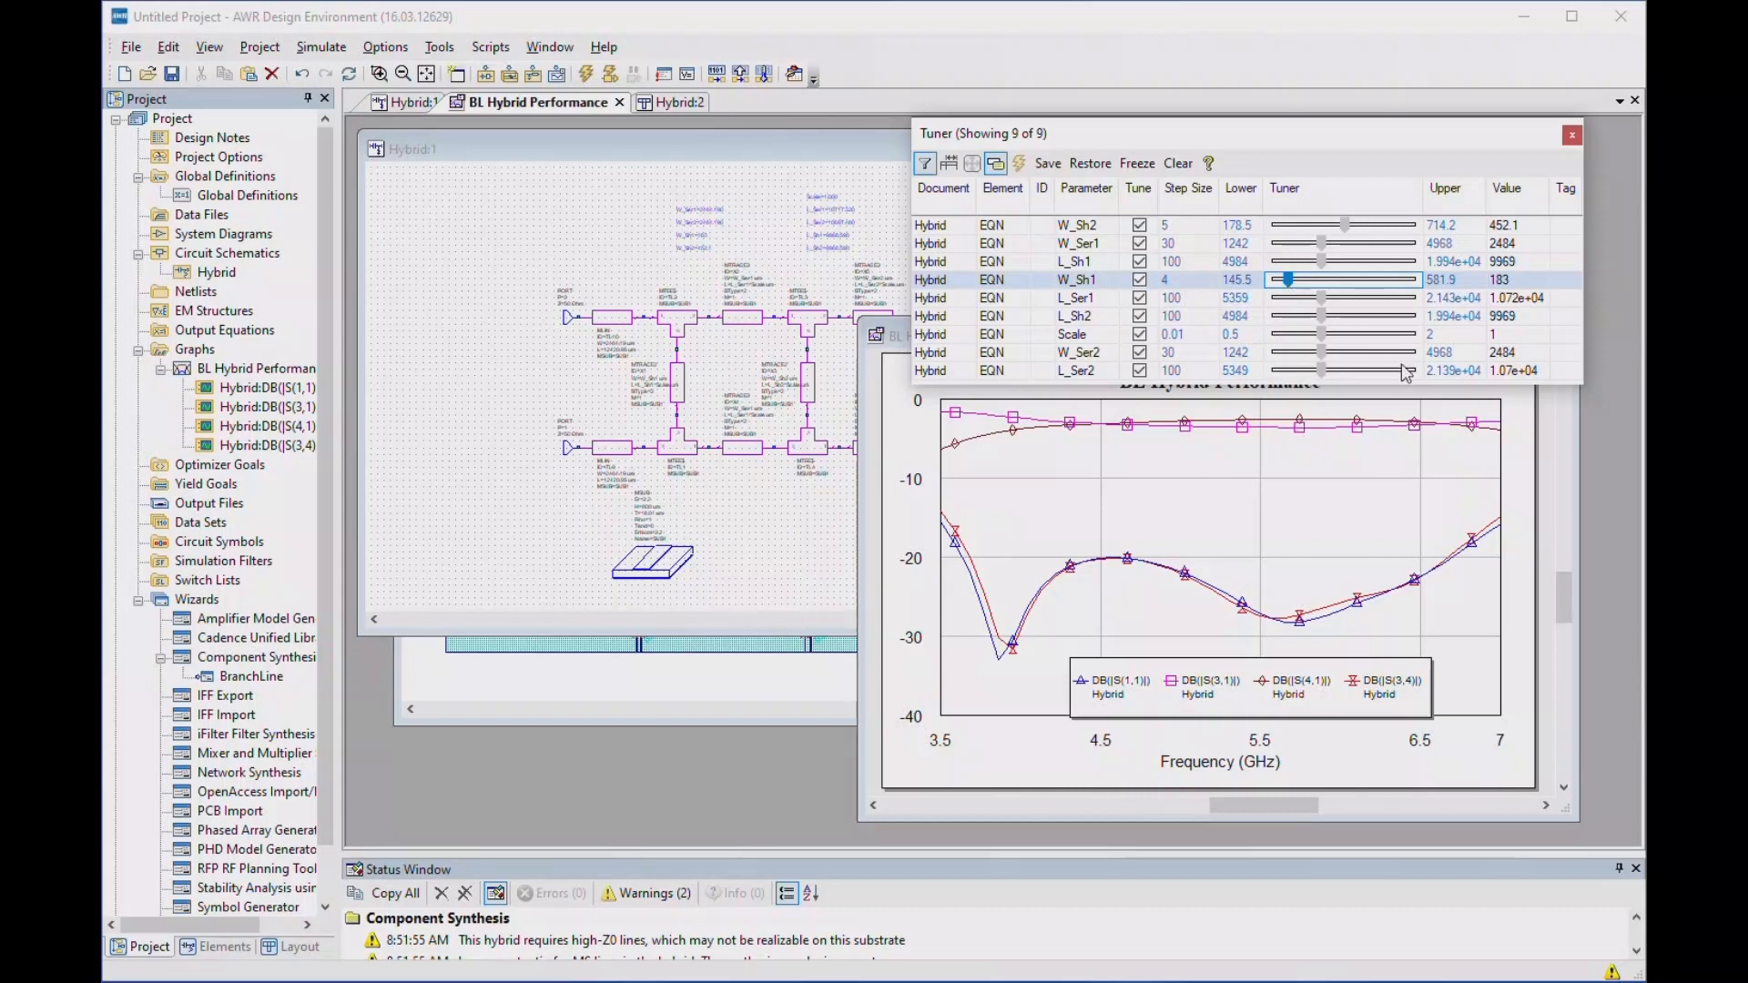
{"action": "left_click", "coordinate": [1572, 135]}
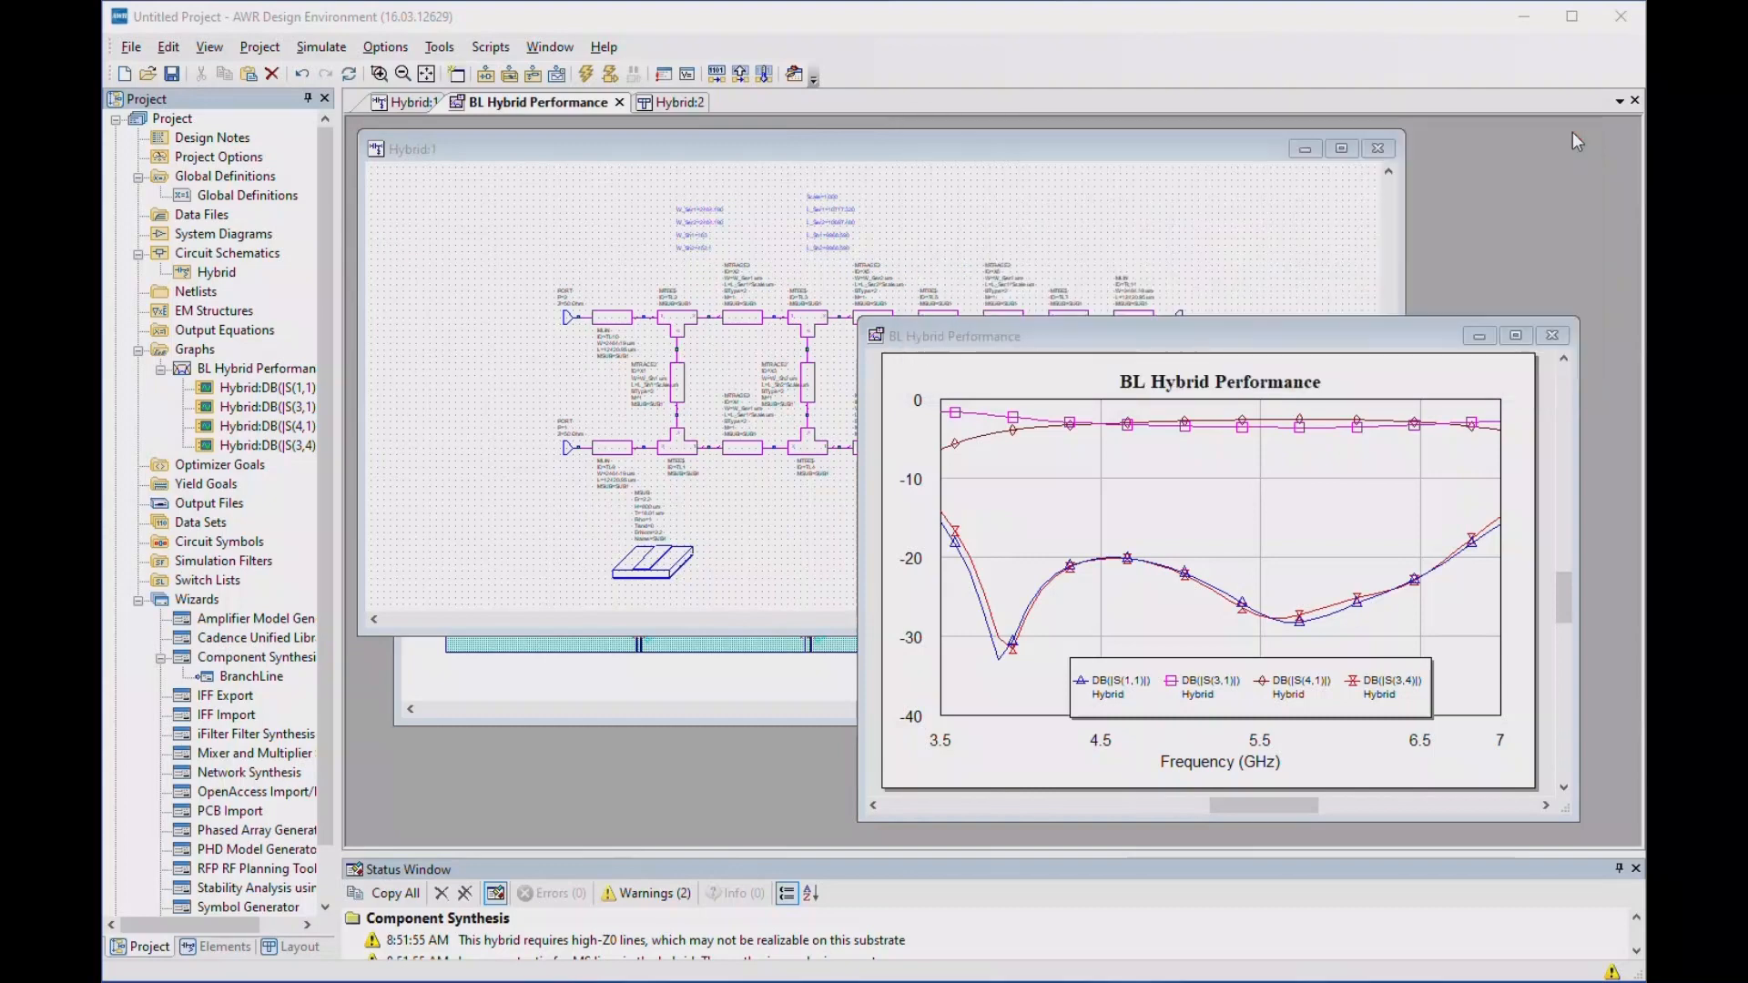
{"action": "left_click", "coordinate": [1224, 208]}
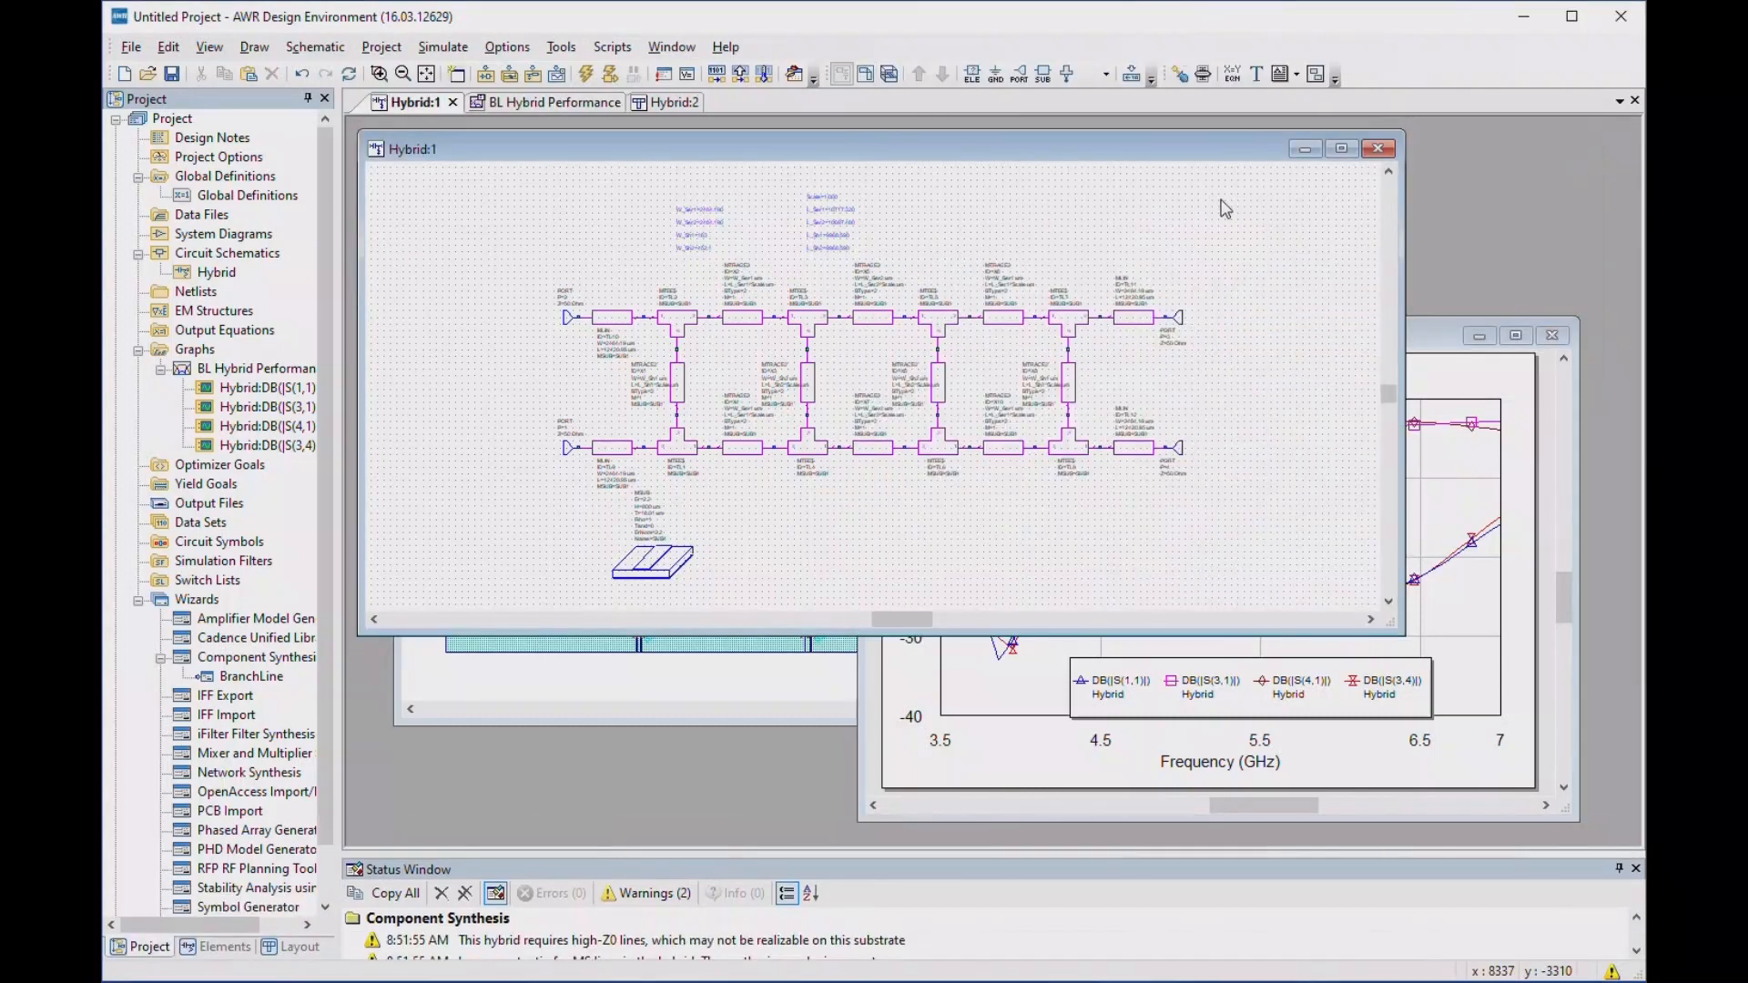